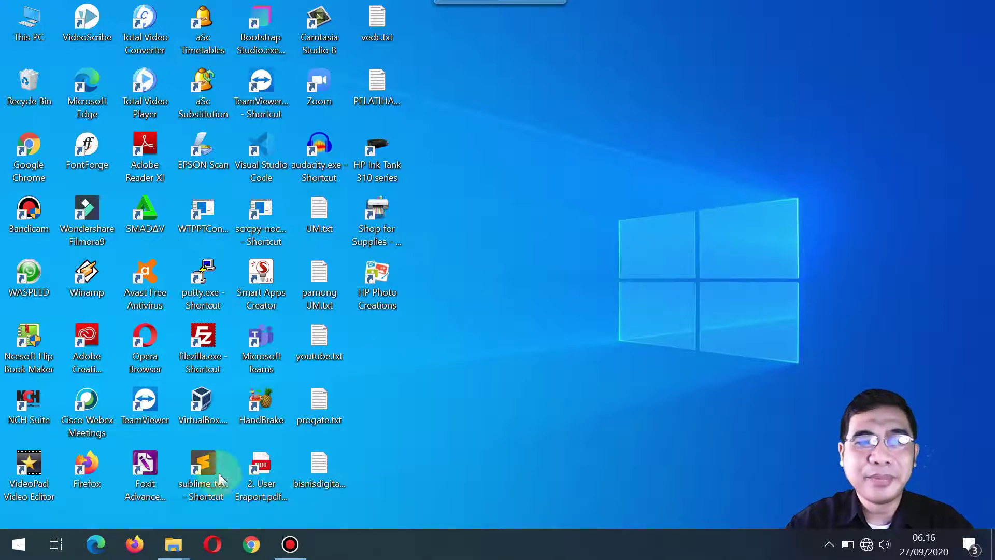
- Open the HANBRAKE folder in File Explorer and play pantai.mp4, closing the player when finished
left_click(173, 544)
left_click(129, 507)
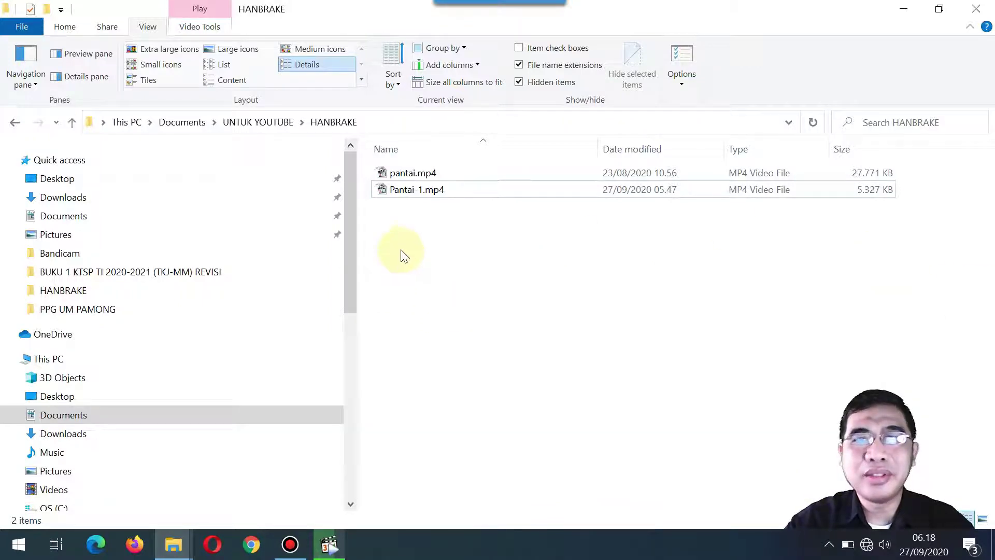
mouse_move(437, 182)
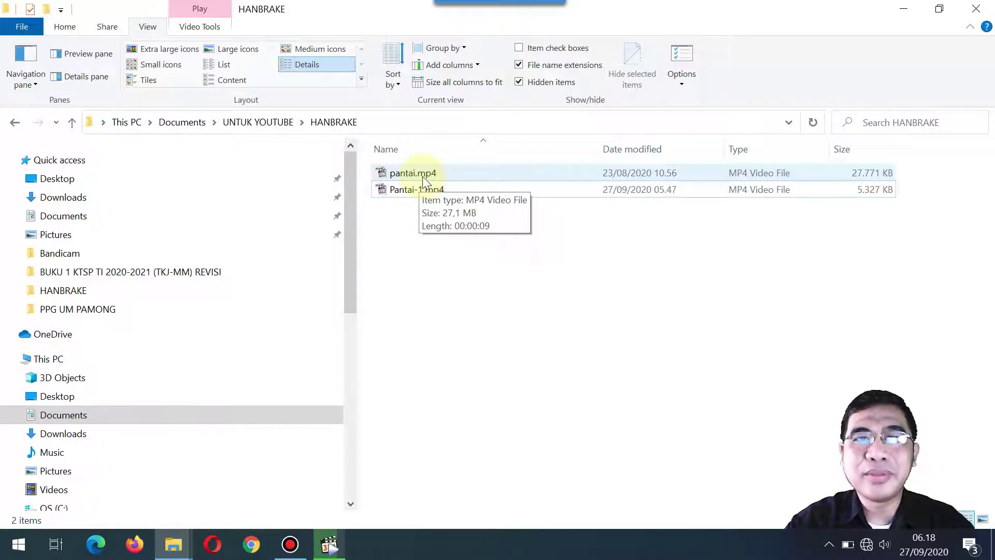
double_click(422, 176)
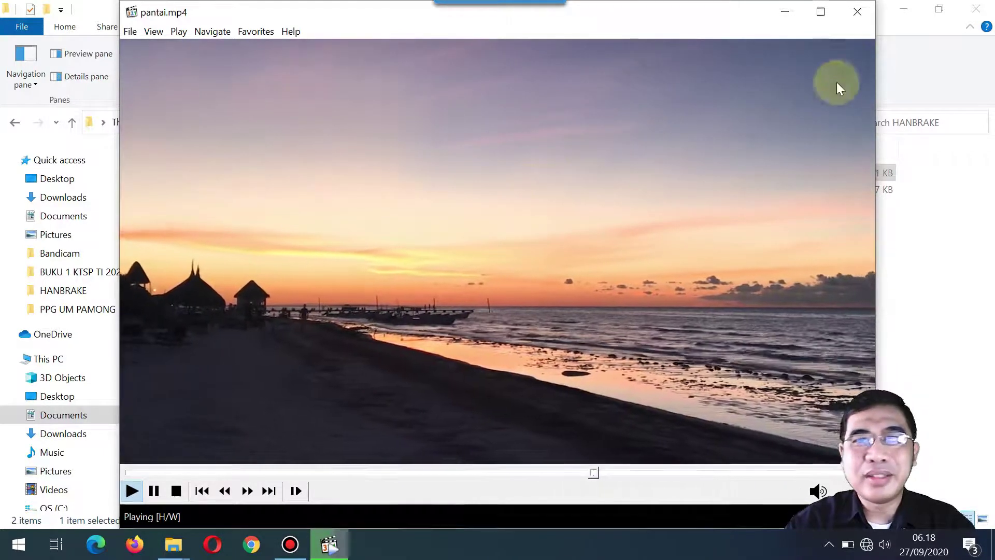
left_click(858, 13)
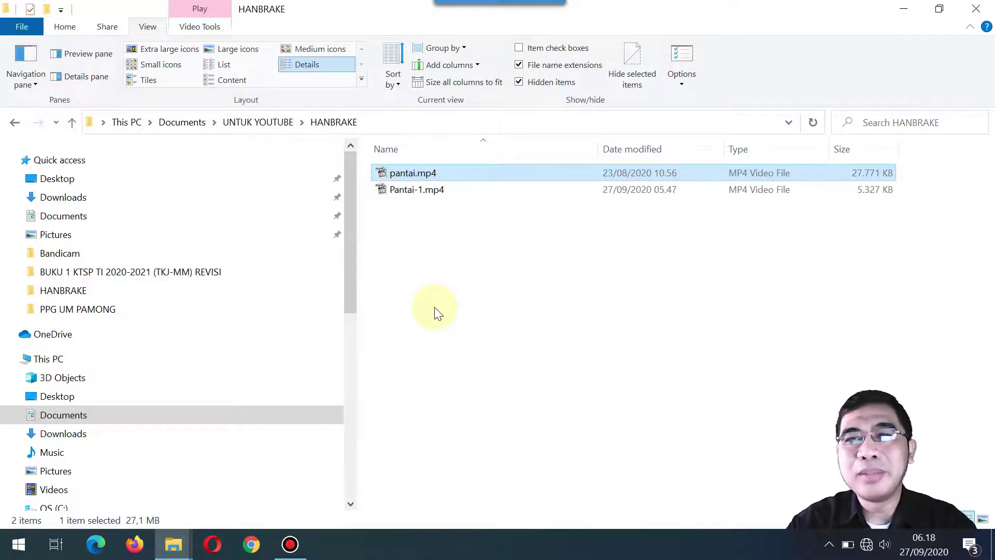
- Play Pantai-1.mp4 for comparison with the original clip, closing the player when finished
left_click(416, 196)
double_click(417, 195)
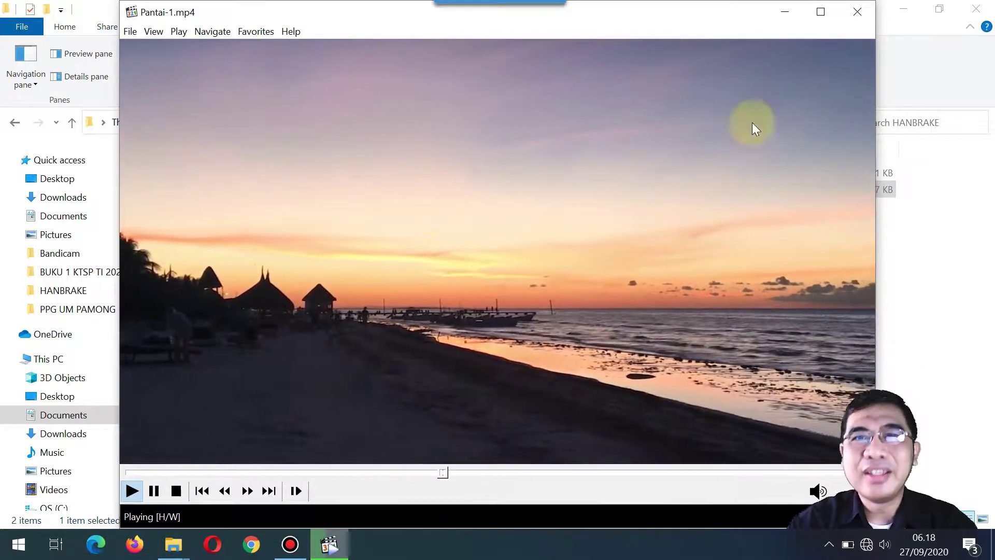
left_click(858, 17)
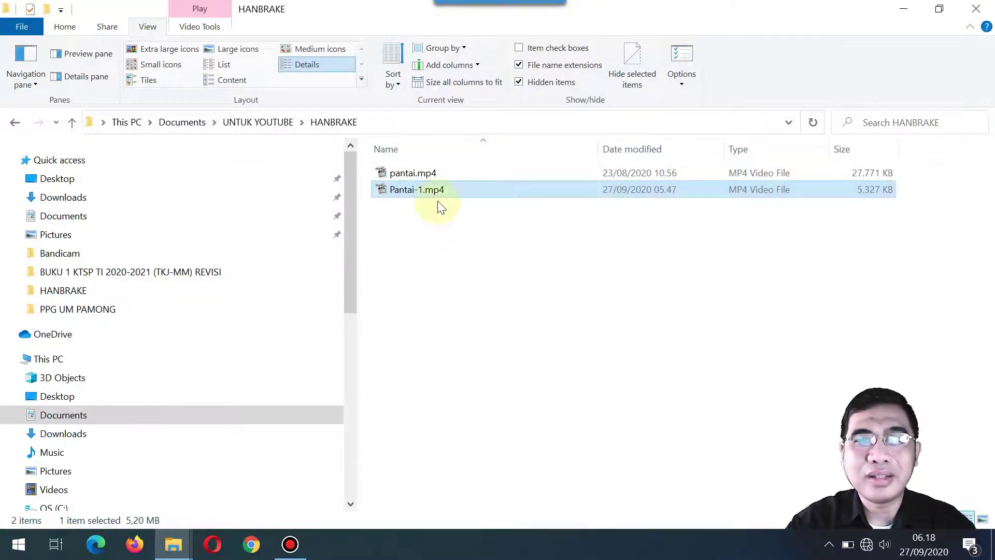
left_click(415, 174)
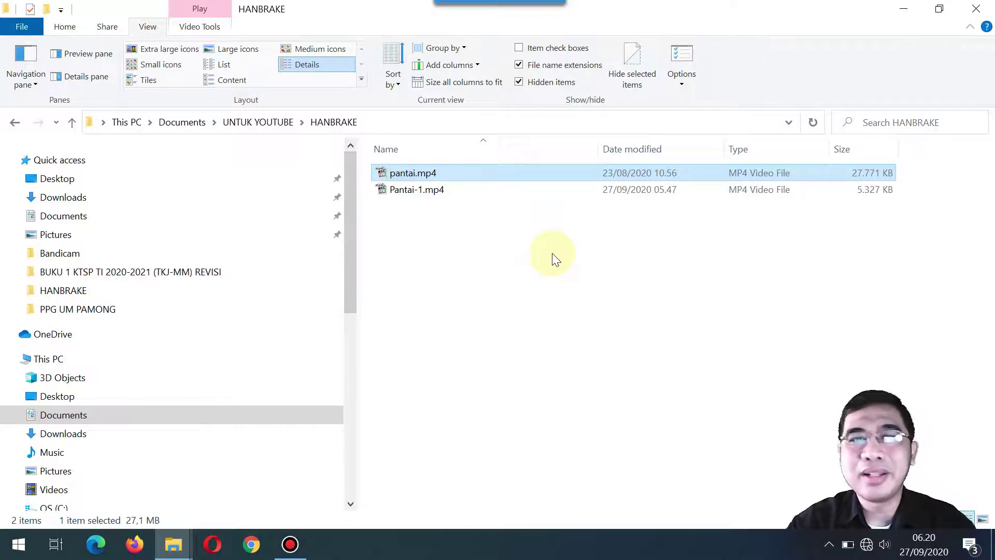
- Minimize File Explorer and launch HandBrake from the desktop
left_click(905, 10)
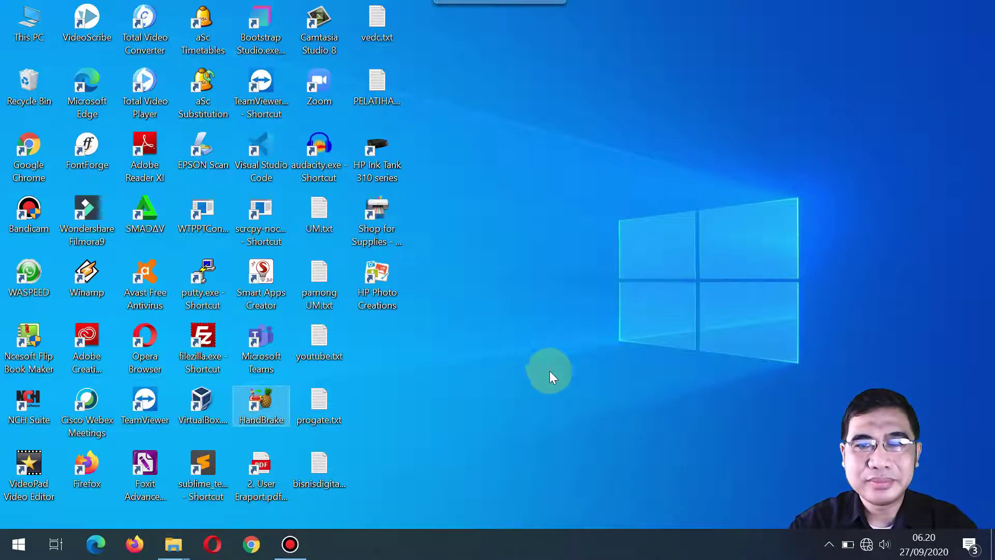
left_click(445, 413)
double_click(267, 404)
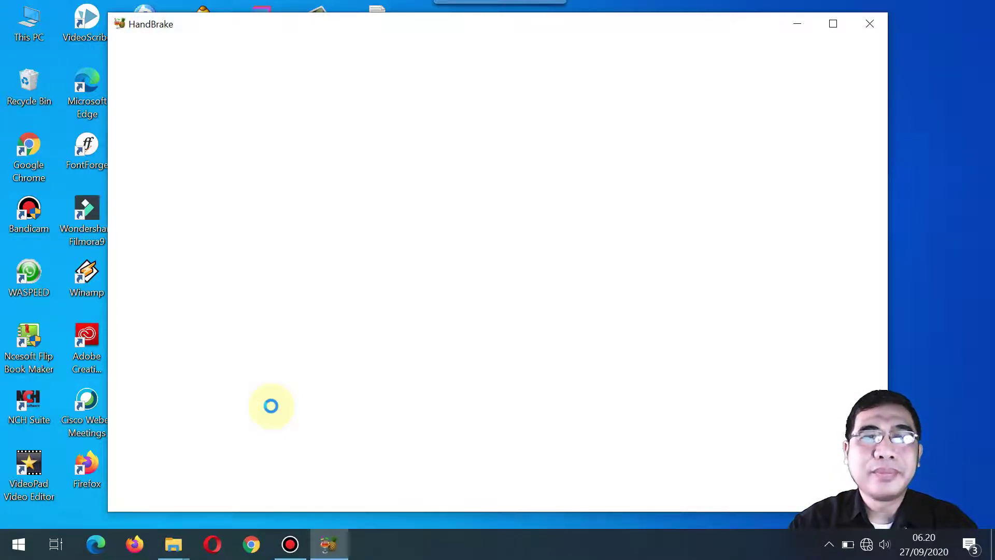
left_click(561, 332)
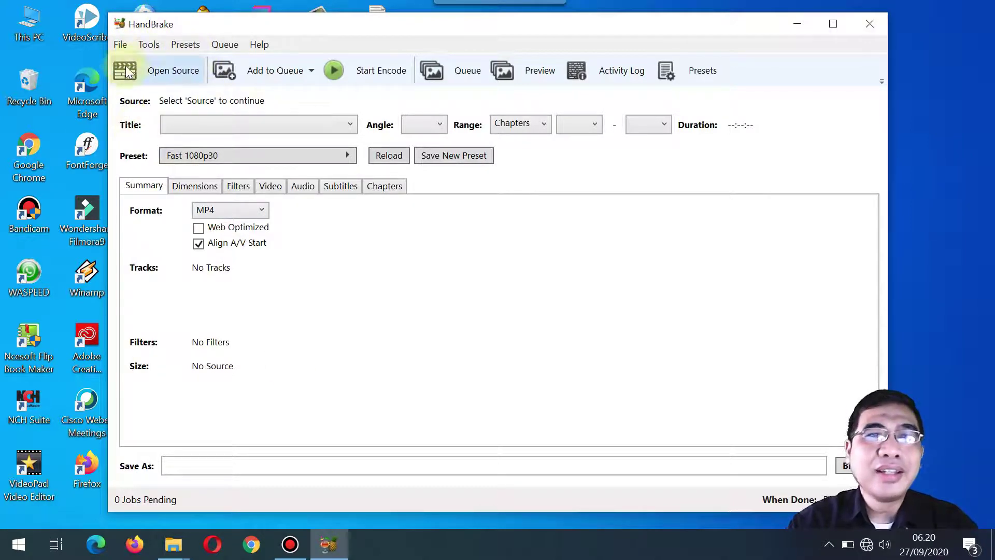
left_click(120, 44)
left_click(148, 45)
left_click(342, 27)
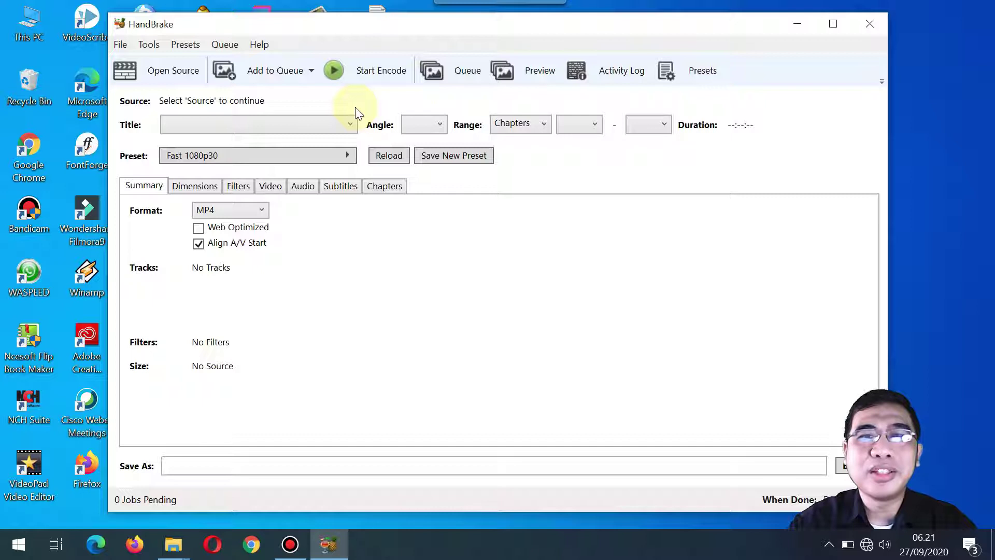
left_click_drag(457, 26, 461, 18)
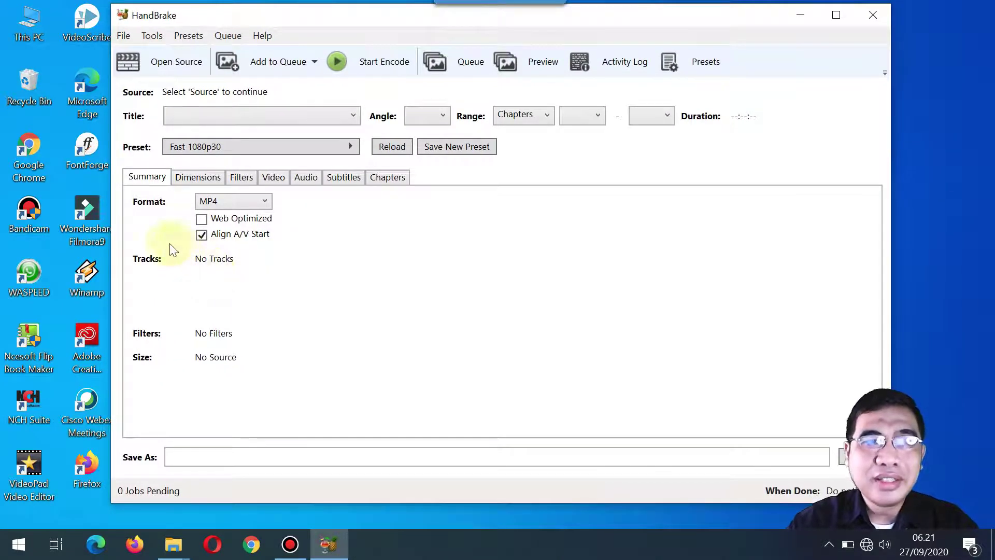
mouse_move(682, 121)
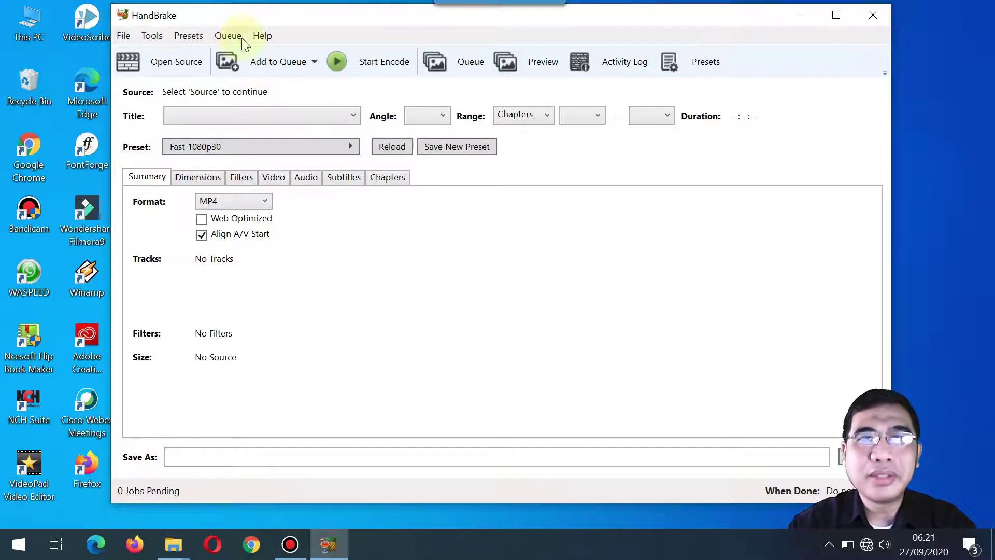
left_click_drag(294, 18, 260, 22)
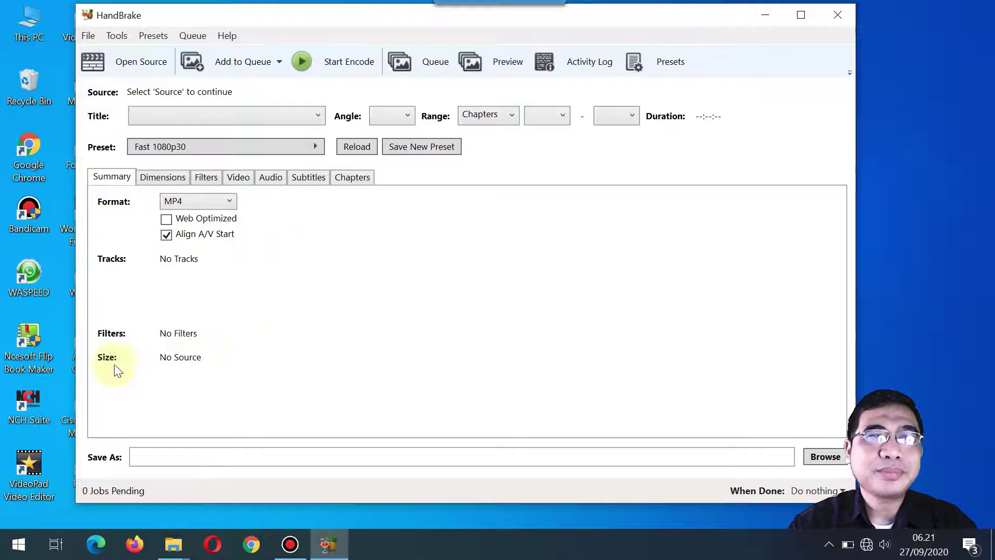
- Load the single video file pantai.mp4 from the HANBRAKE folder as the source to encode
left_click(136, 65)
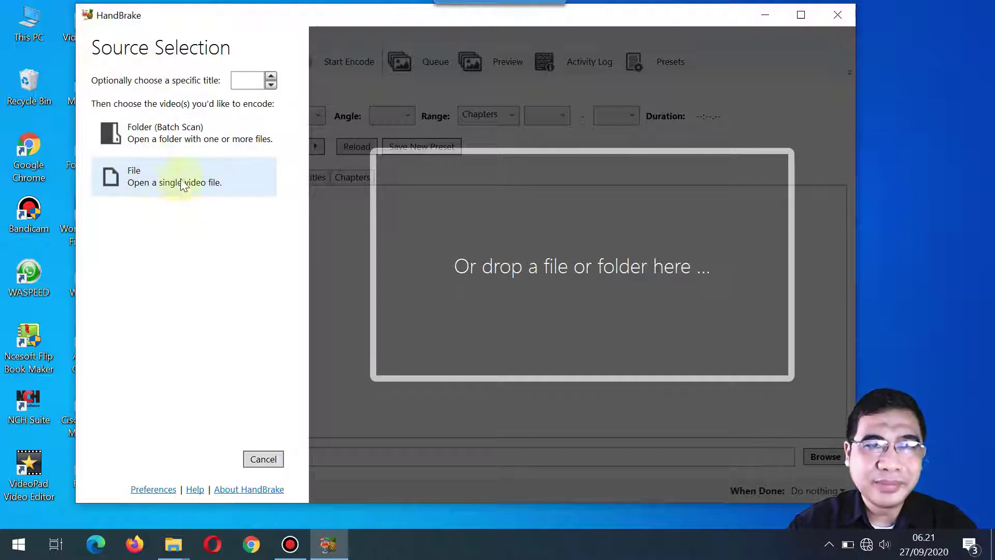
left_click(143, 182)
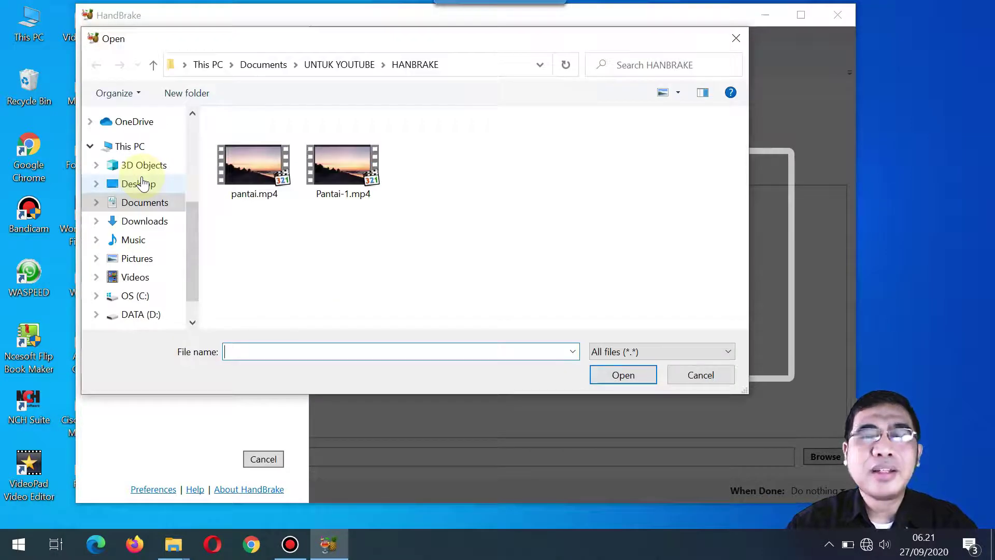
left_click(251, 165)
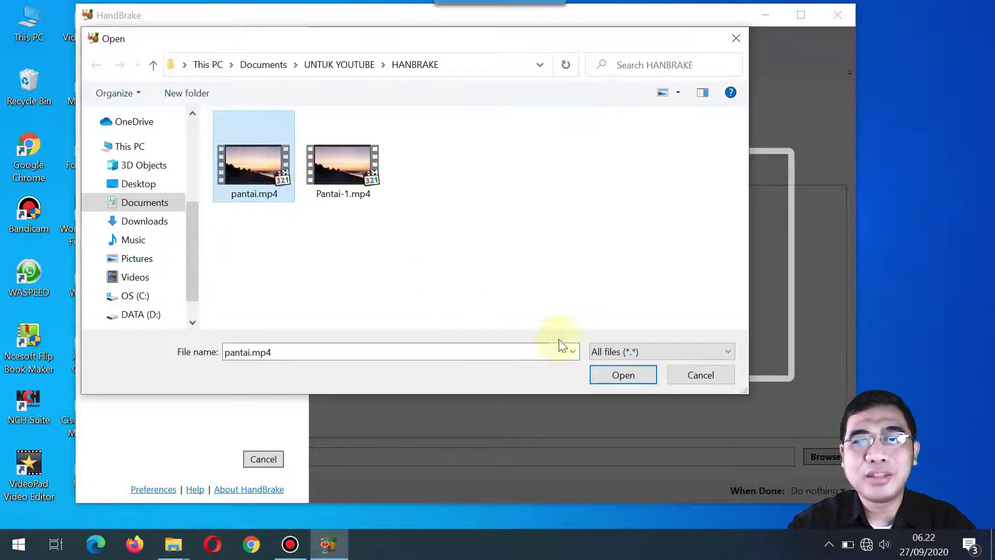
left_click(621, 376)
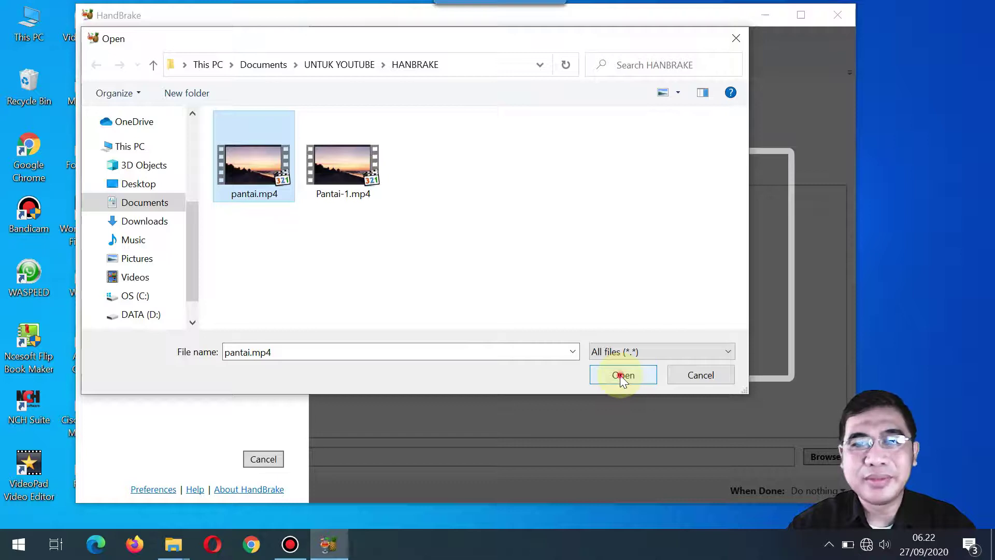
left_click(622, 374)
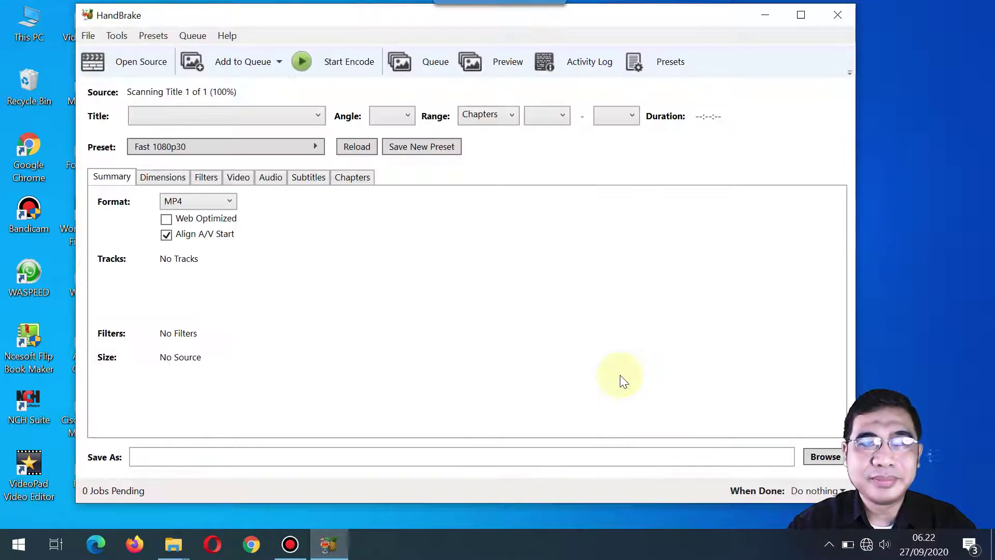
left_click(545, 415)
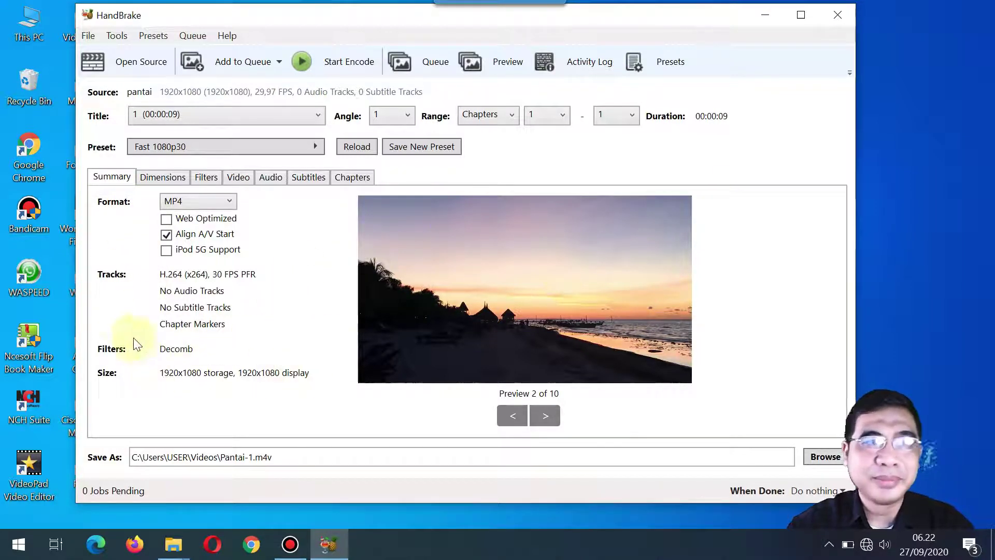
- Examine the source's summary, dimensions, filter and video encoding settings, including the available video codecs
left_click(152, 182)
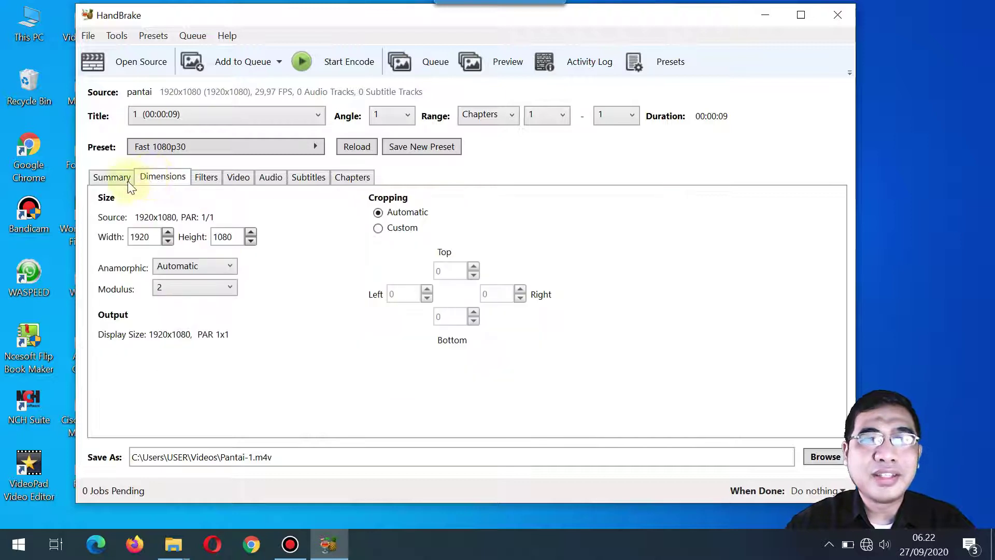
left_click(112, 179)
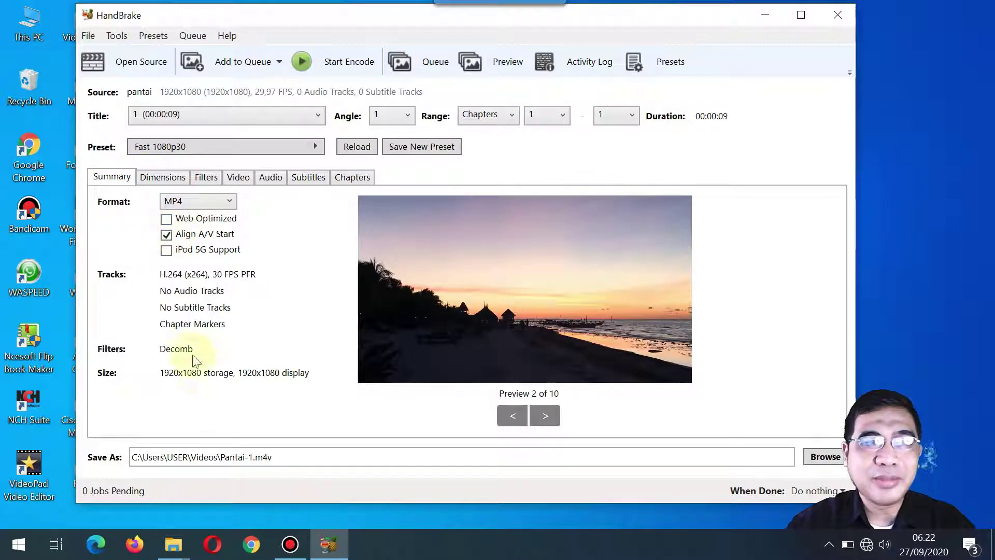
left_click(161, 180)
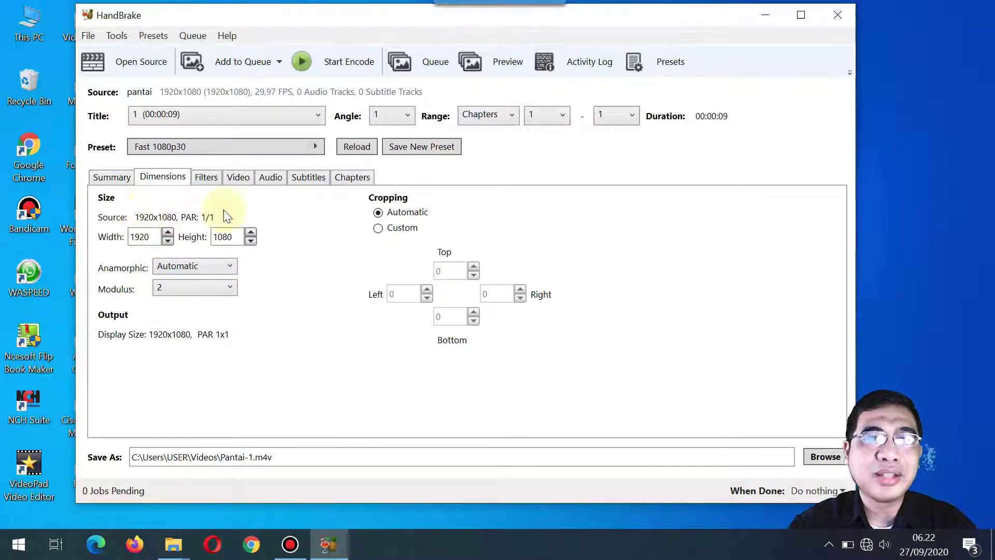
left_click(208, 183)
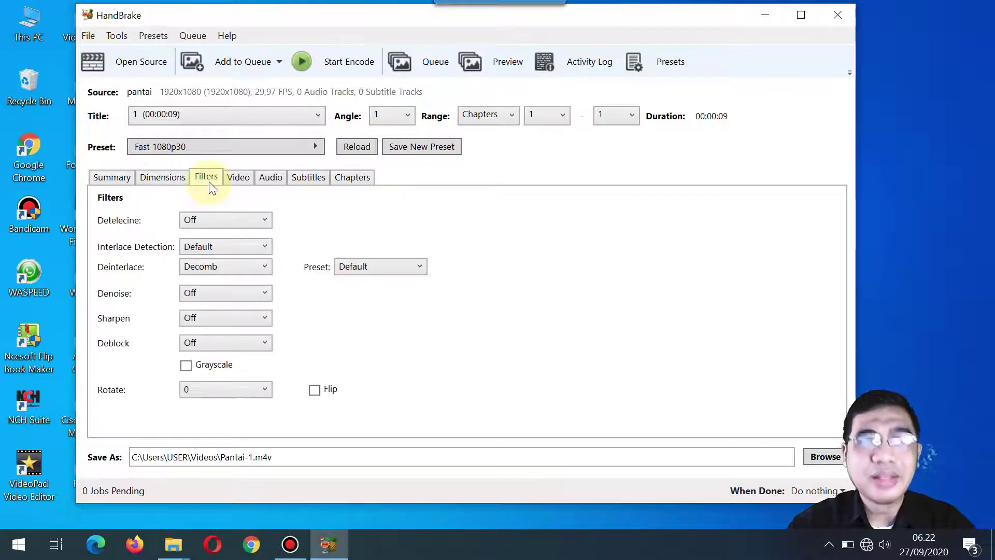
left_click(239, 178)
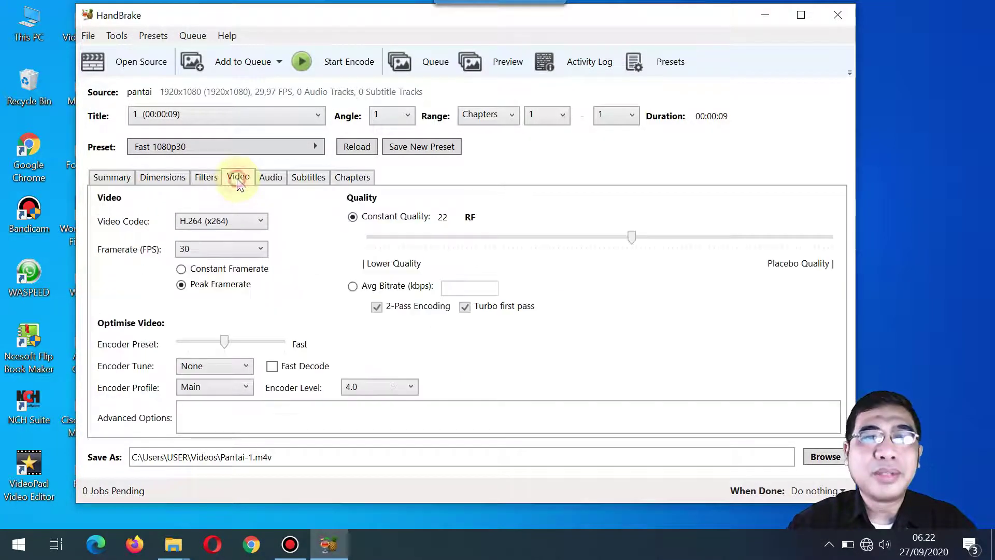
left_click(262, 222)
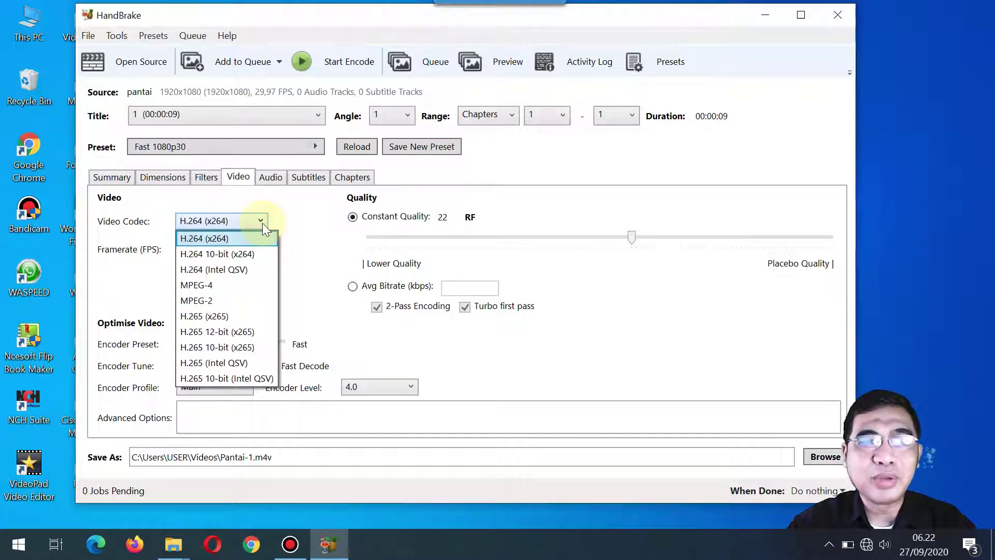
left_click(305, 217)
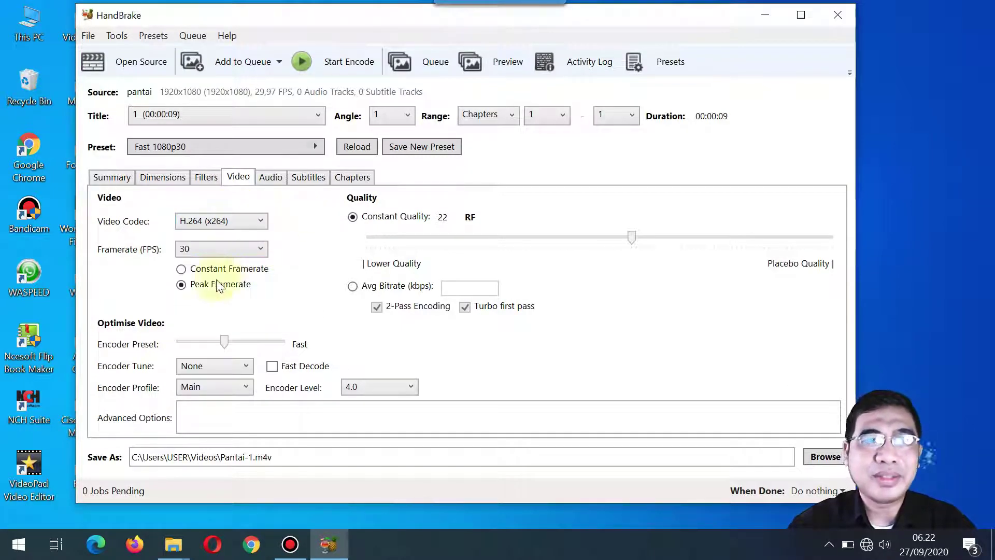
- Check the audio, subtitle and chapter settings, and review the summary, dimensions, filters and video options once more
left_click(270, 178)
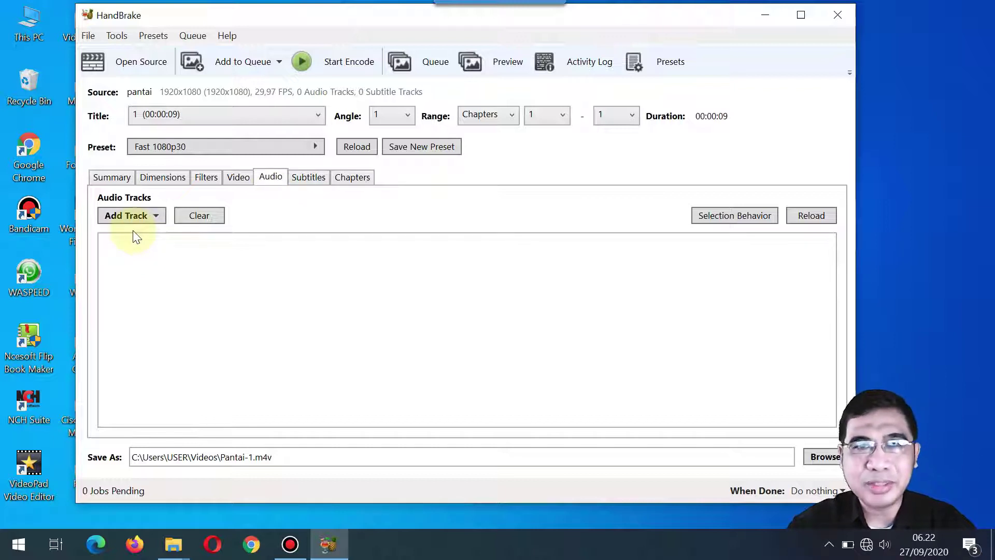
left_click(308, 177)
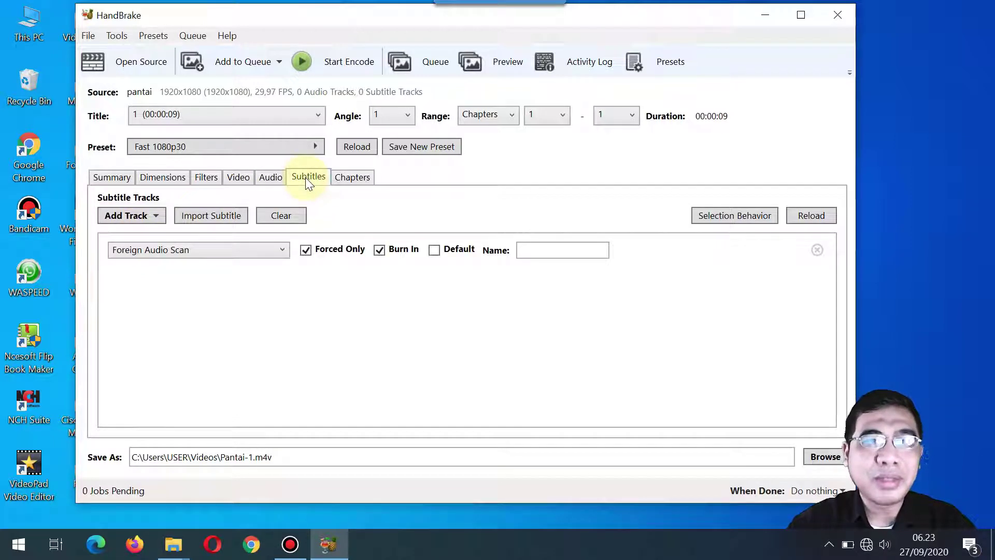
left_click(351, 176)
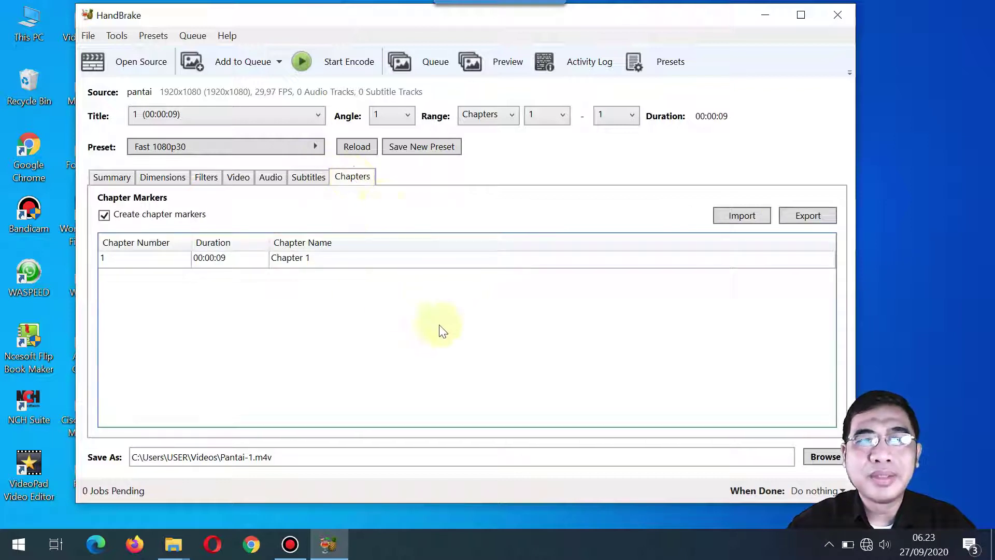
left_click(116, 180)
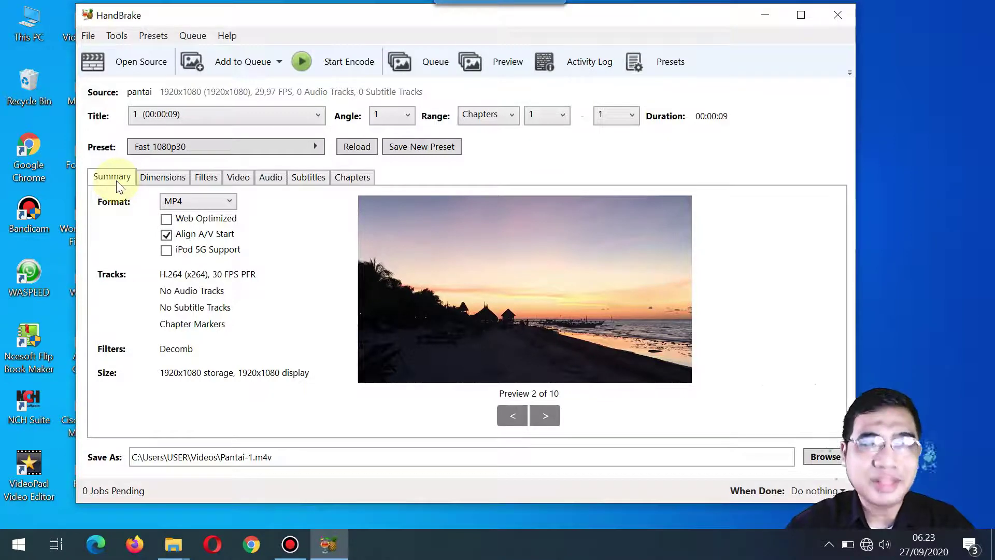
left_click(169, 179)
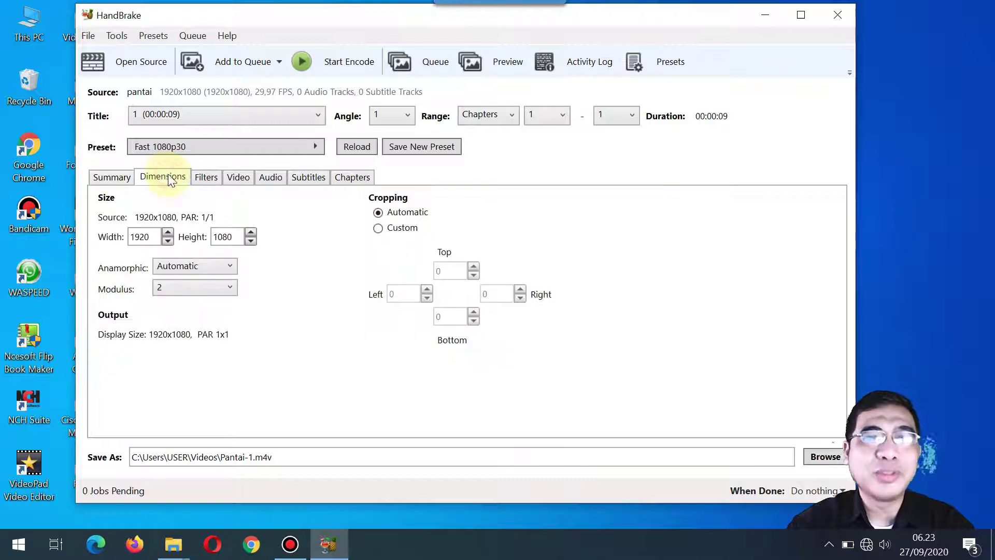
left_click(206, 180)
left_click(238, 179)
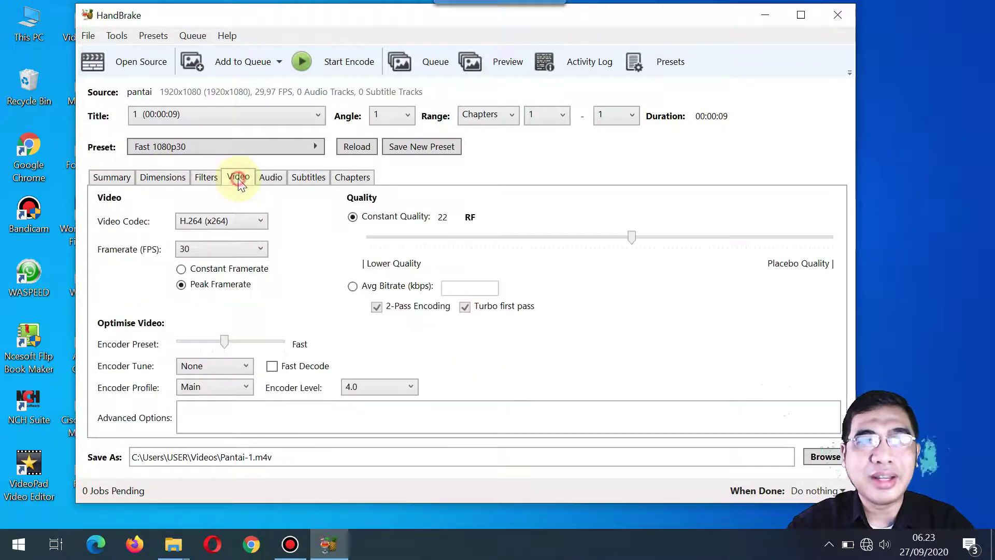
left_click(110, 176)
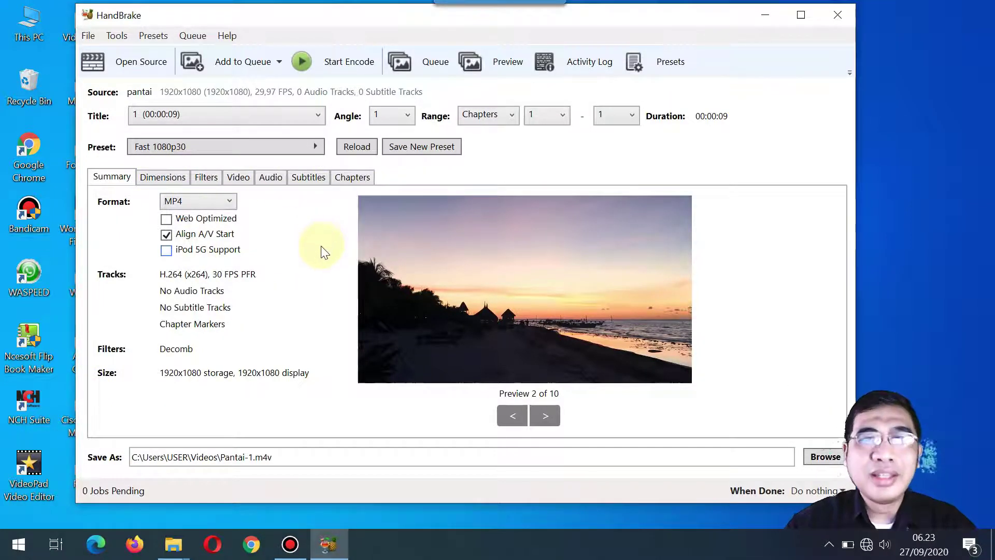
mouse_move(339, 16)
left_mouse_down()
mouse_move(328, 6)
mouse_move(327, 17)
left_mouse_up()
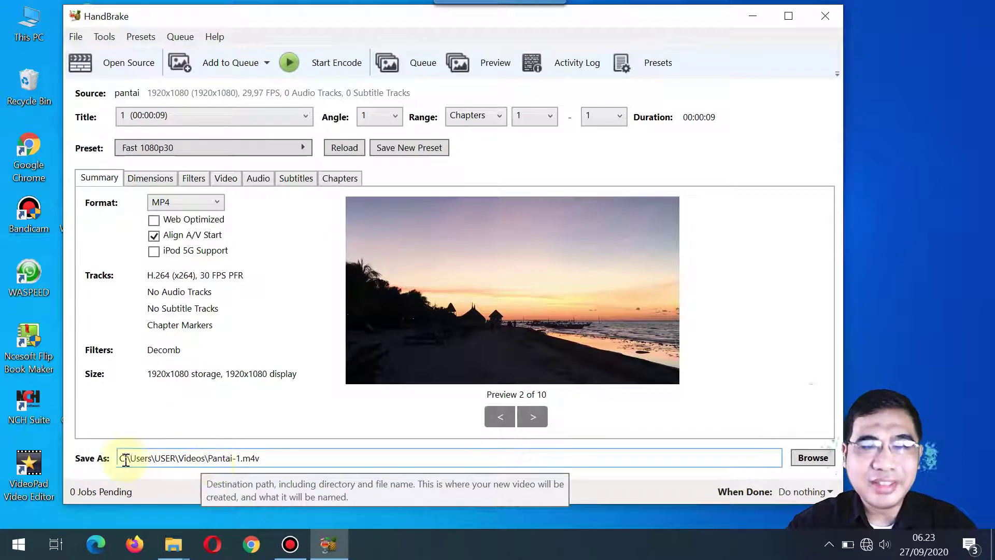
- Browse for the output destination and open the HANBRAKE folder inside UNTUK YOUTUBE in Documents
left_click_drag(120, 459, 274, 472)
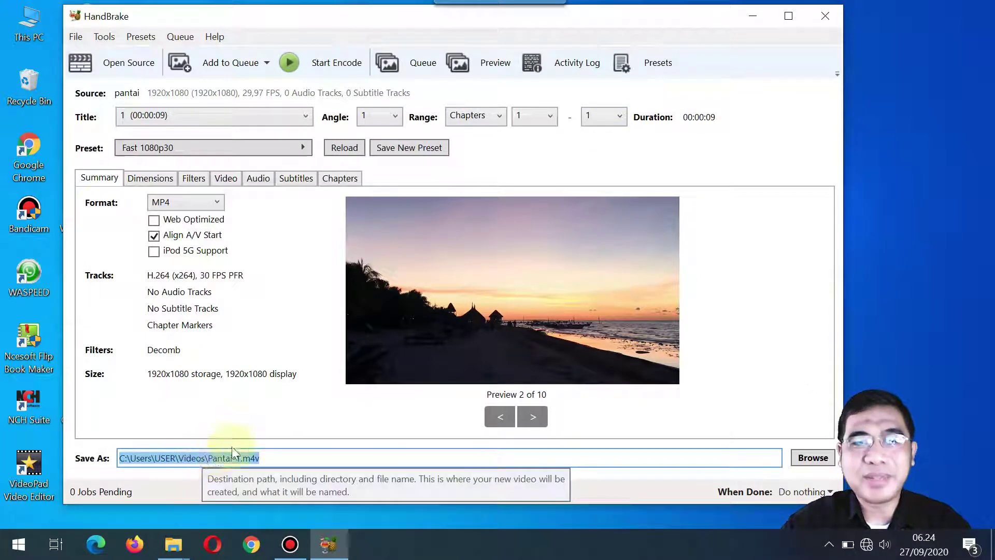
left_click(809, 457)
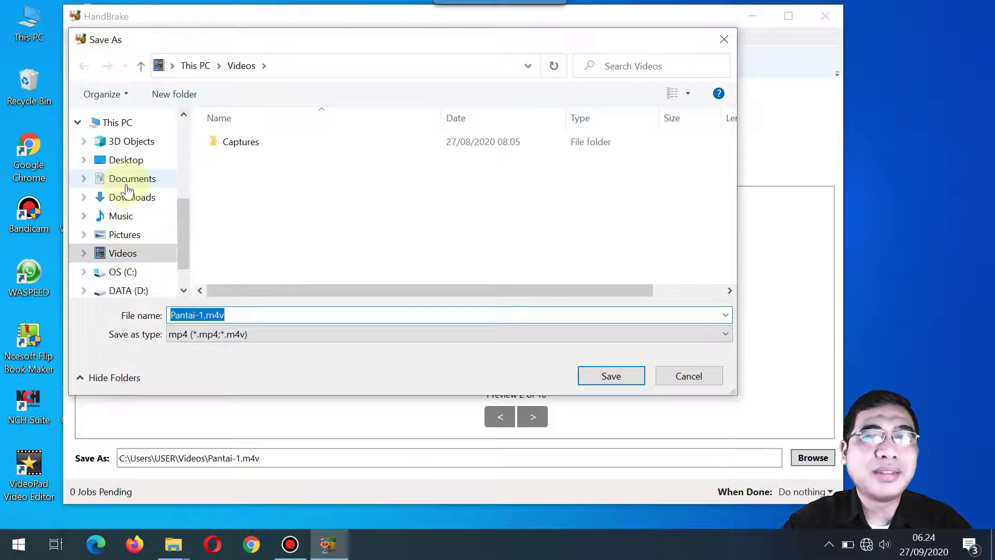
left_click(127, 184)
scroll(296, 205, "down", 5)
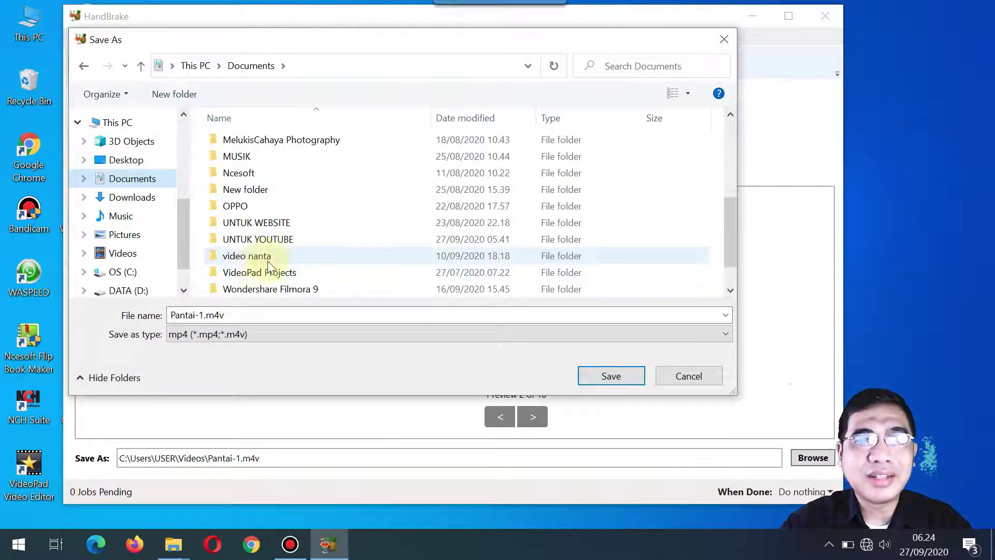
left_click(290, 240)
double_click(291, 239)
left_click(345, 181)
double_click(345, 182)
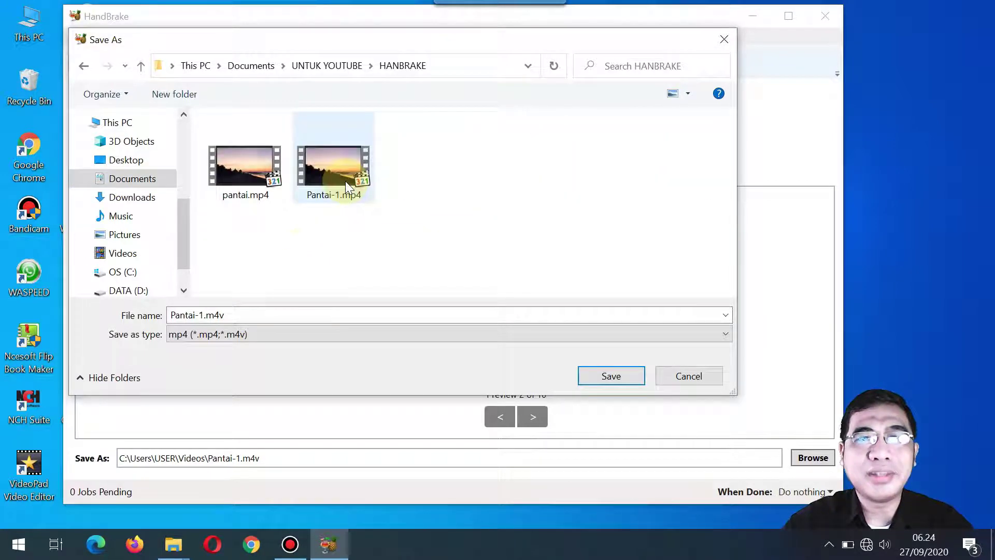
- Change the output file name's extension from .m4v to .mp4
left_click(244, 313)
left_click(240, 313)
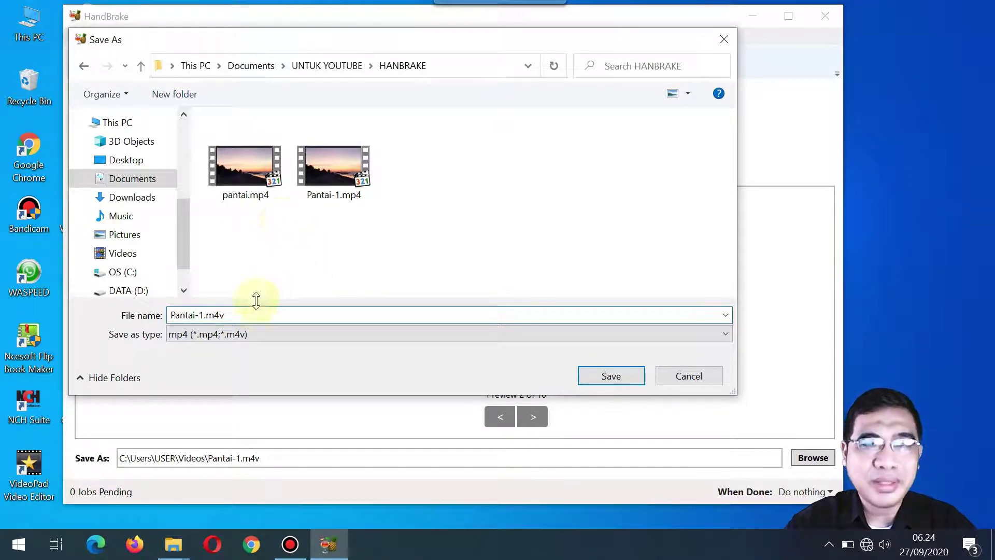
left_click(228, 317)
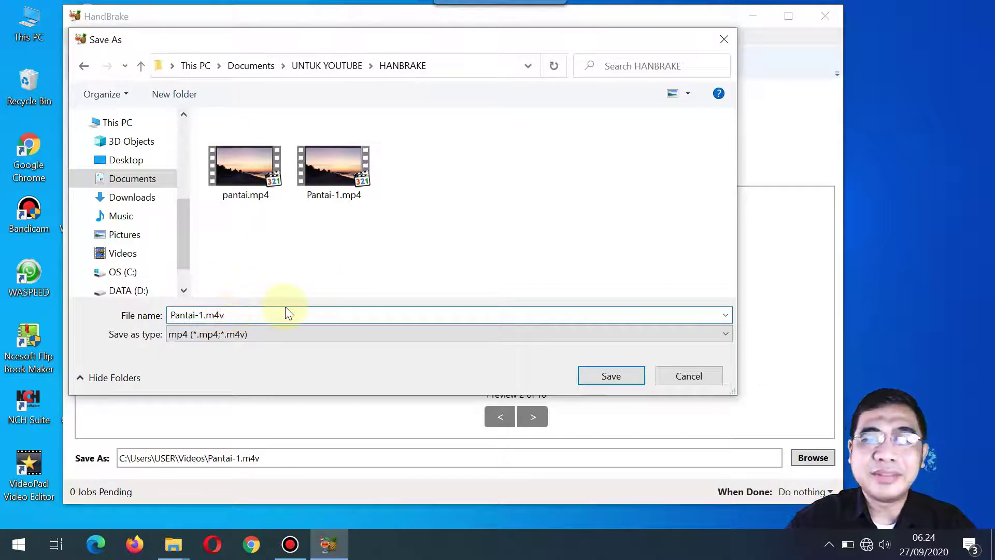
key("BackSpace")
key("BackSpace")
type("p")
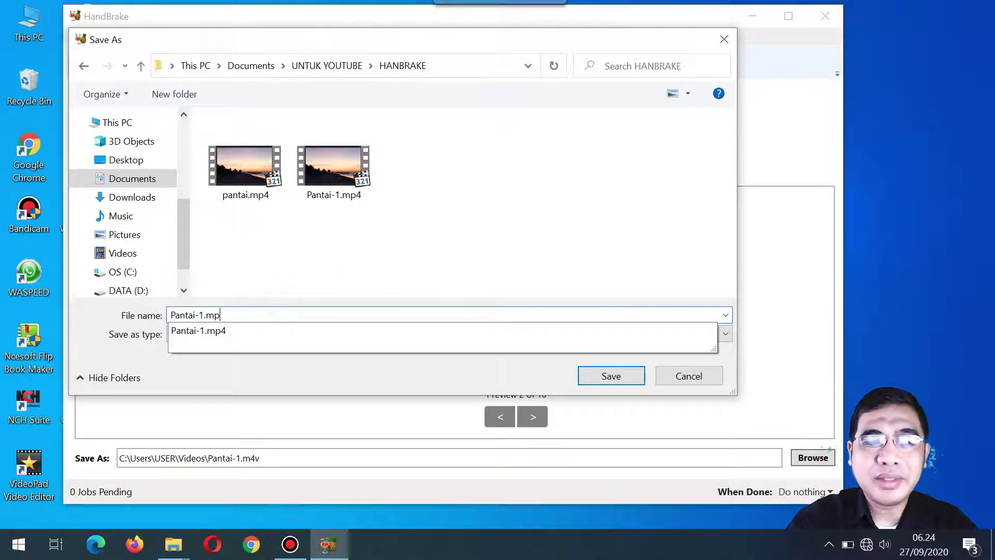
type("4")
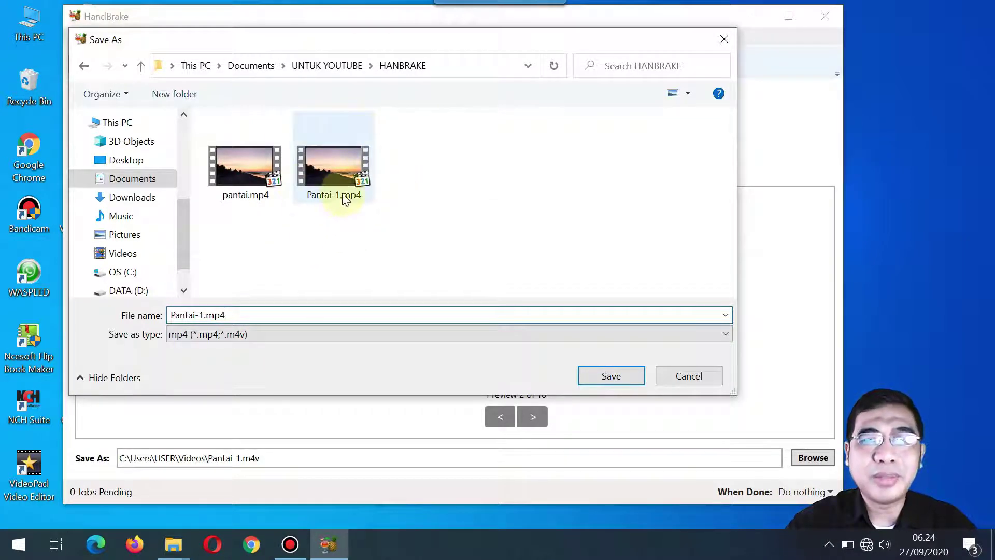
- Replace the 1 in the output name to make it Pantai-hasilkompress.mp4, and save the destination
mouse_move(356, 169)
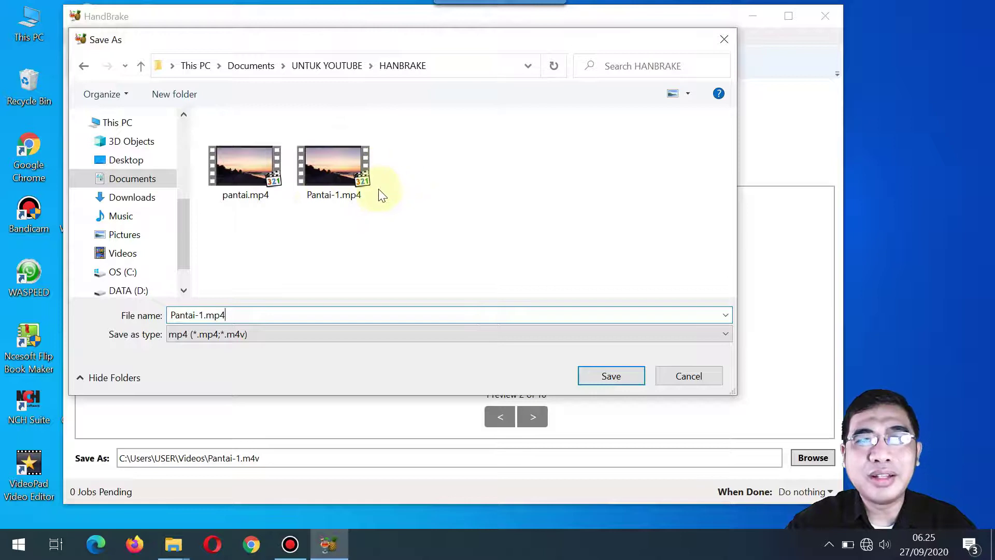
left_click(203, 316)
key("BackSpace")
type("hasilkompress")
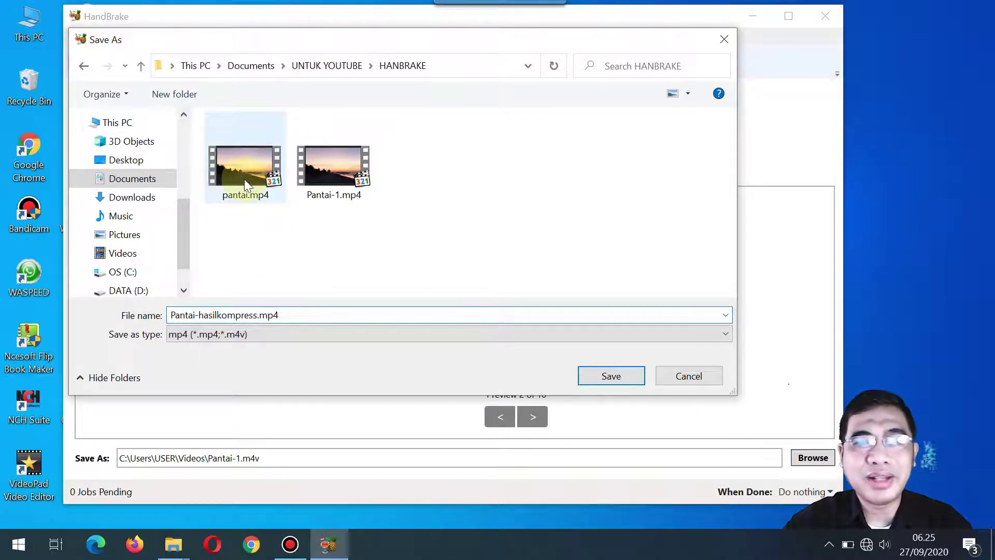
left_click(617, 378)
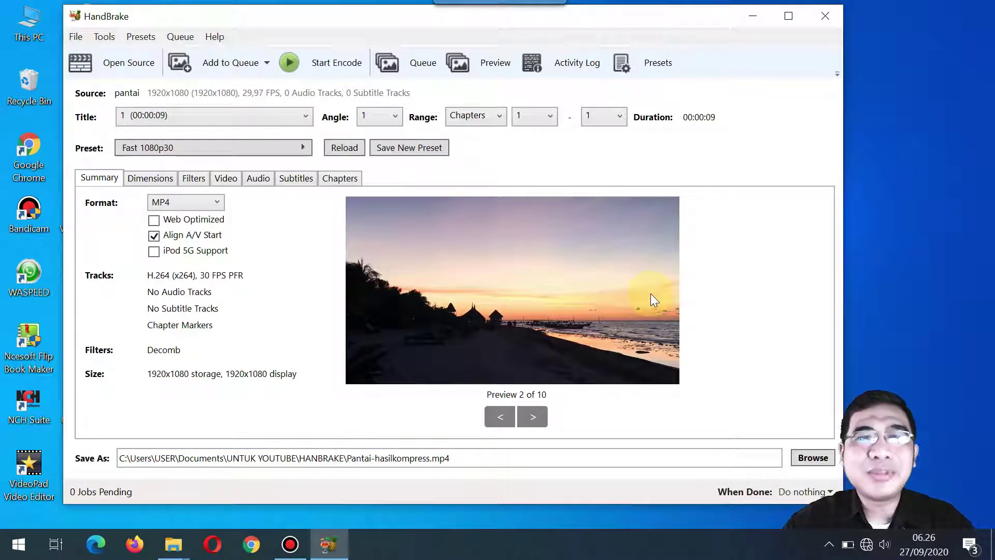
- Start encoding the video, and check the destination folder for the output file once the queue finishes
left_click(334, 460)
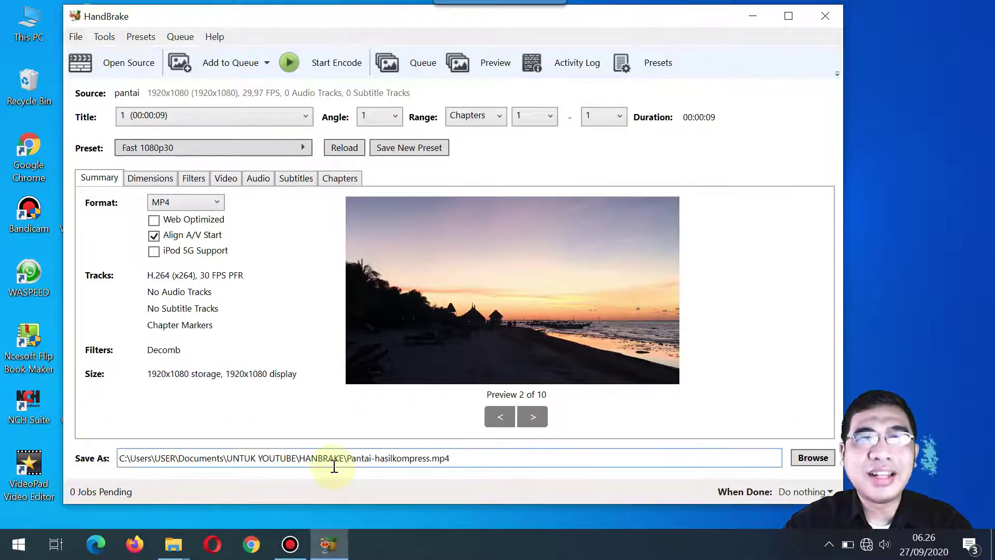
left_click(303, 60)
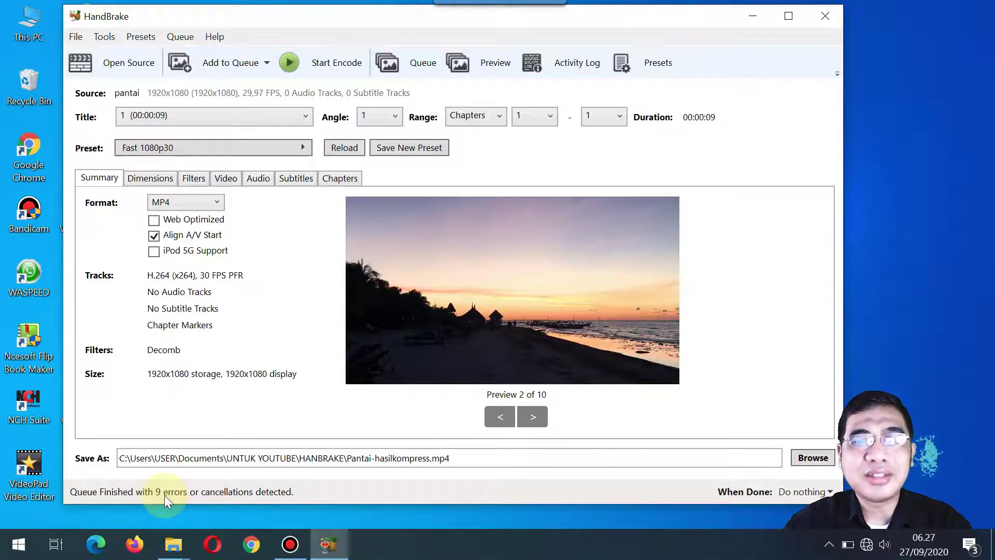
left_click(804, 458)
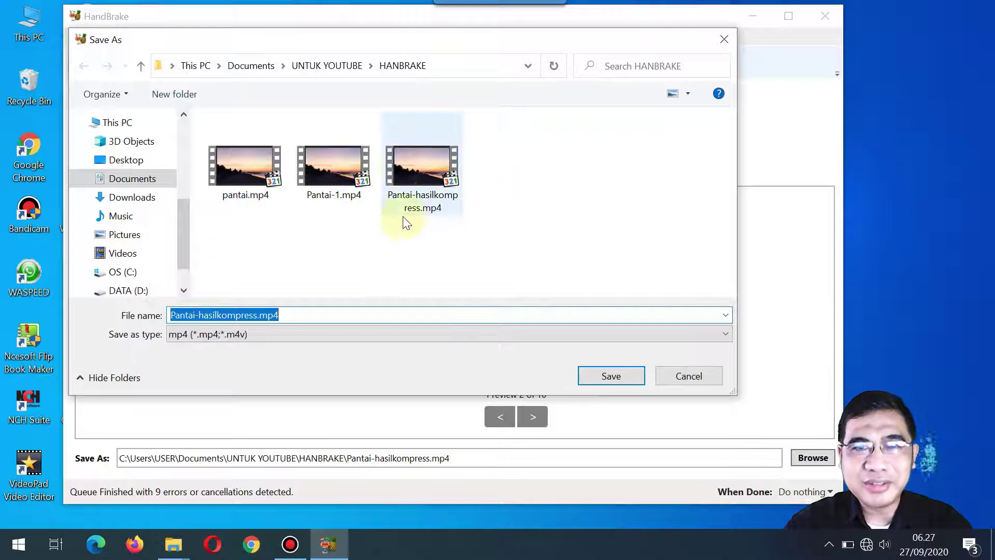
left_click(689, 377)
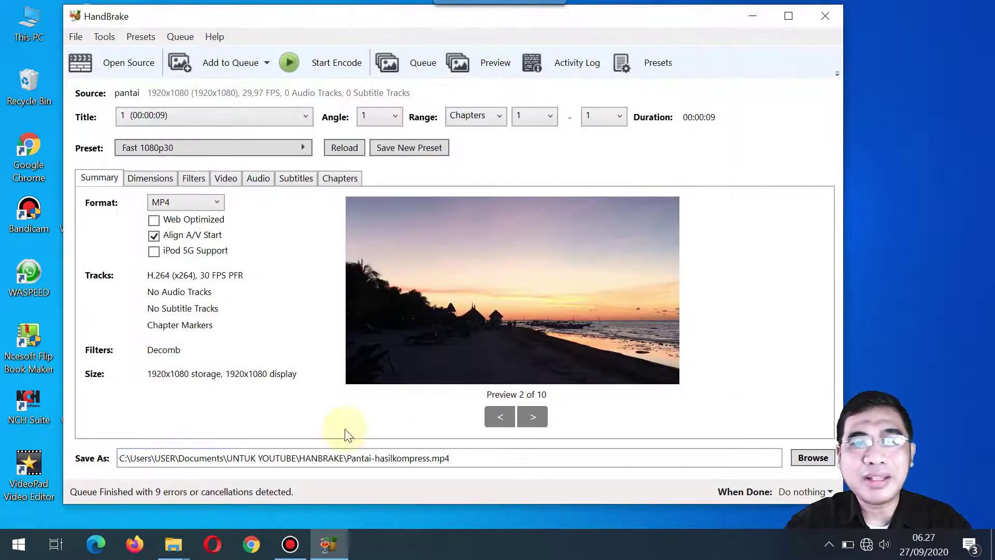
- Switch to the HANBRAKE folder in File Explorer and compare the file sizes of pantai.mp4 and Pantai-hasilkompress.mp4
left_click(176, 549)
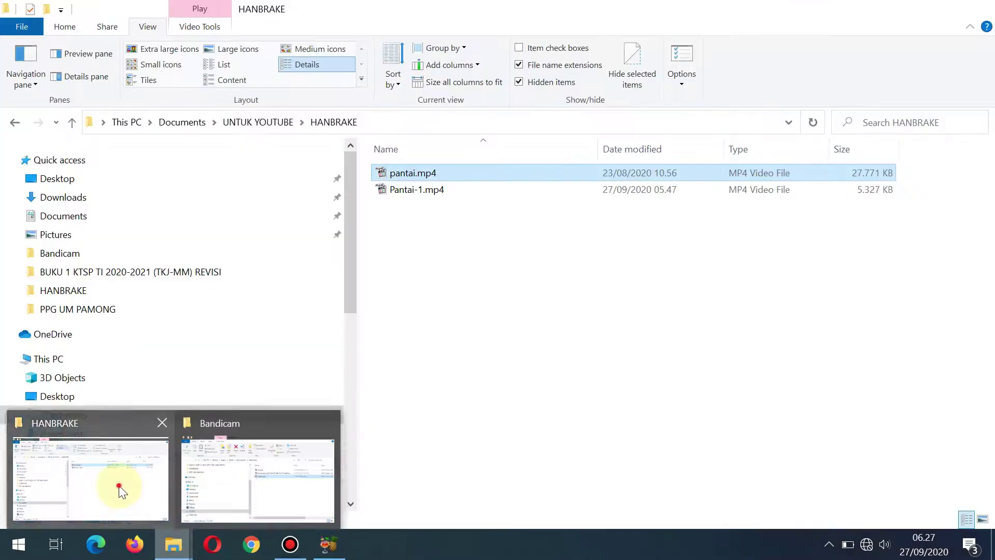
left_click(129, 497)
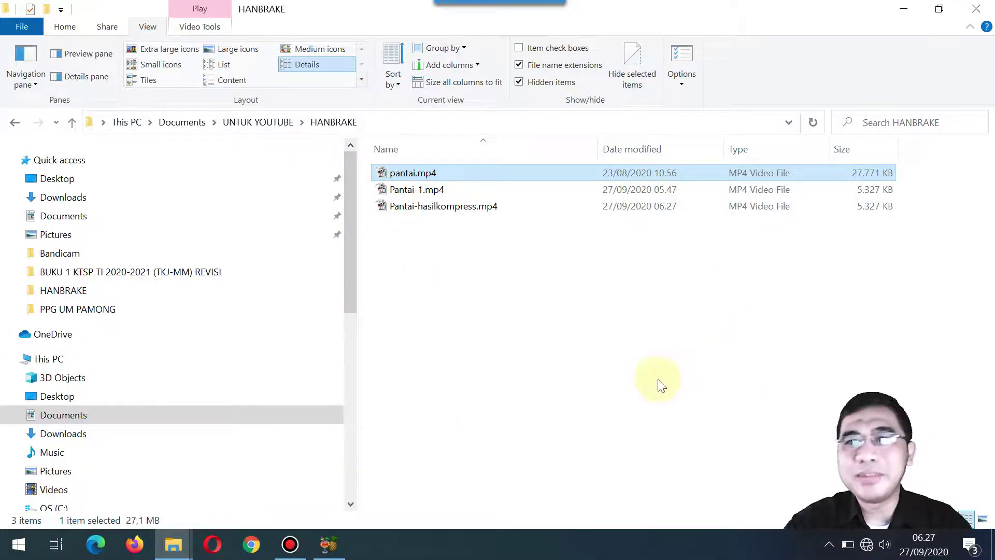
left_click(425, 206)
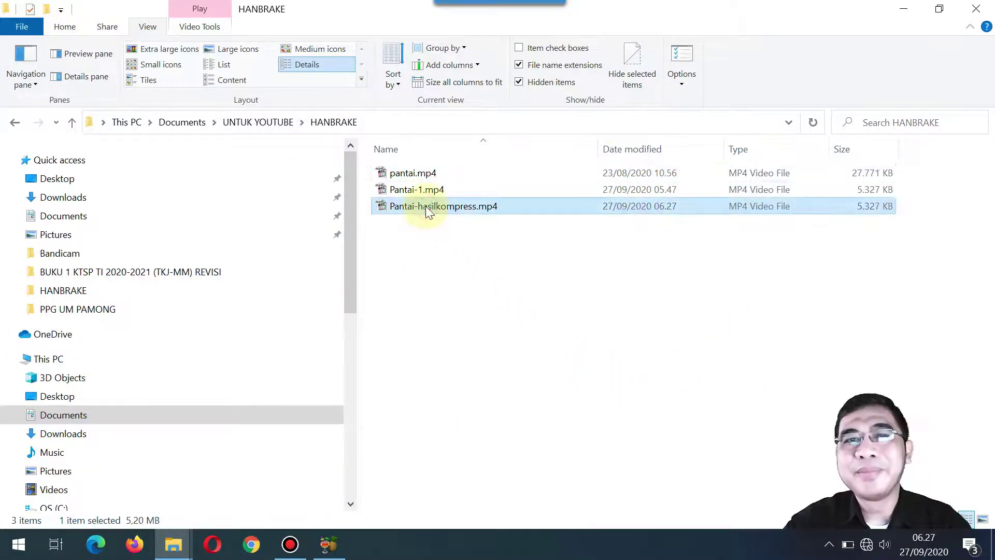
left_click(416, 174)
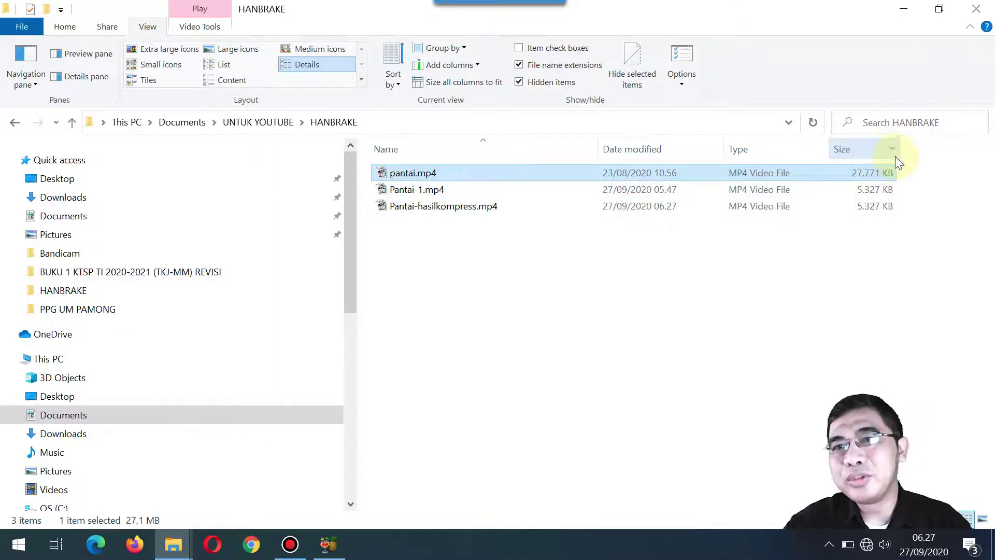
left_click(452, 207)
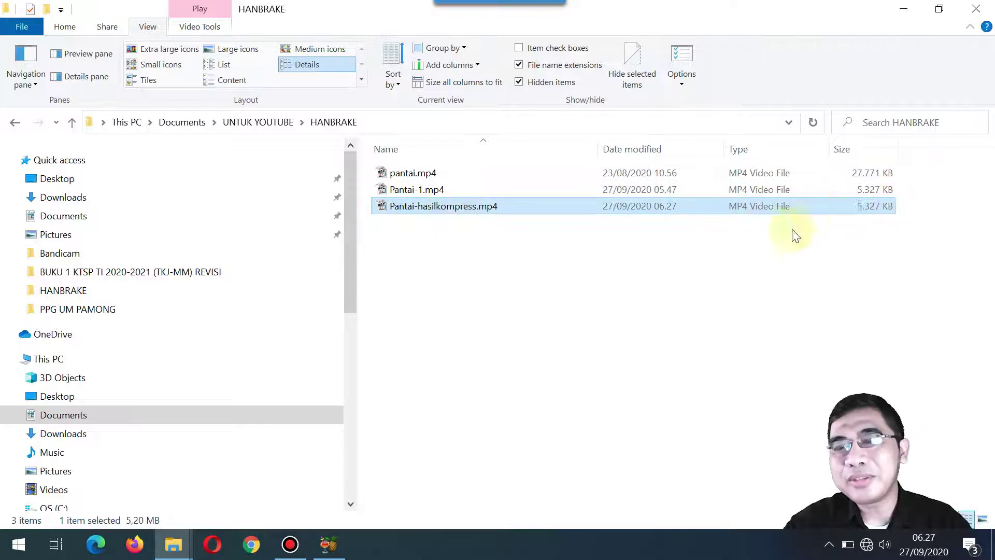
left_click(466, 288)
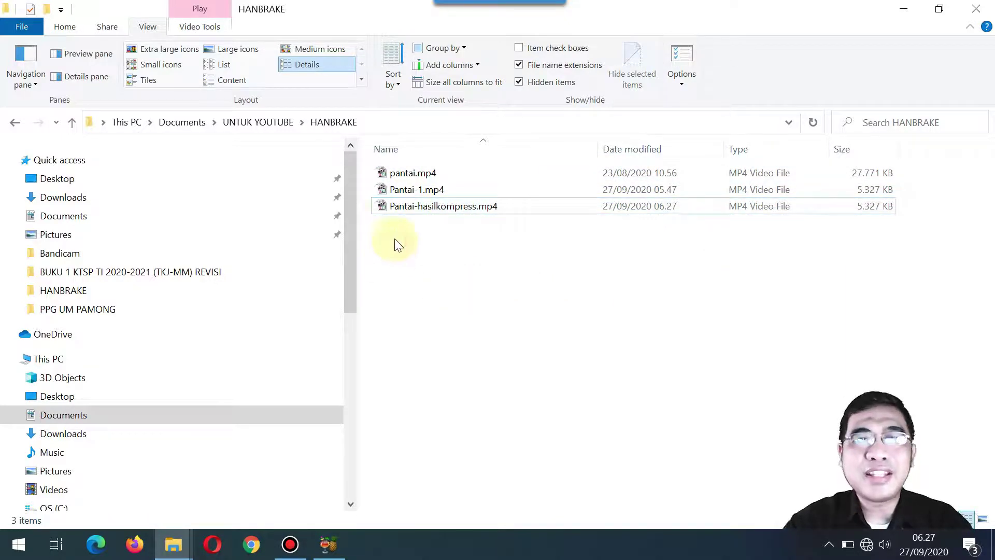
- Play pantai.mp4 and Pantai-hasilkompress.mp4 in turn to compare picture quality, closing the player after each
double_click(428, 178)
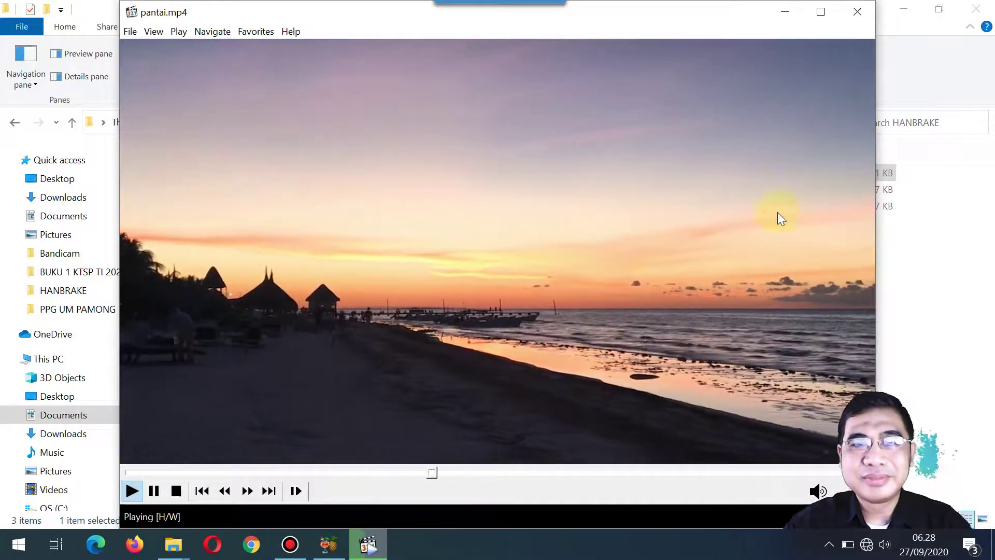
left_click(863, 13)
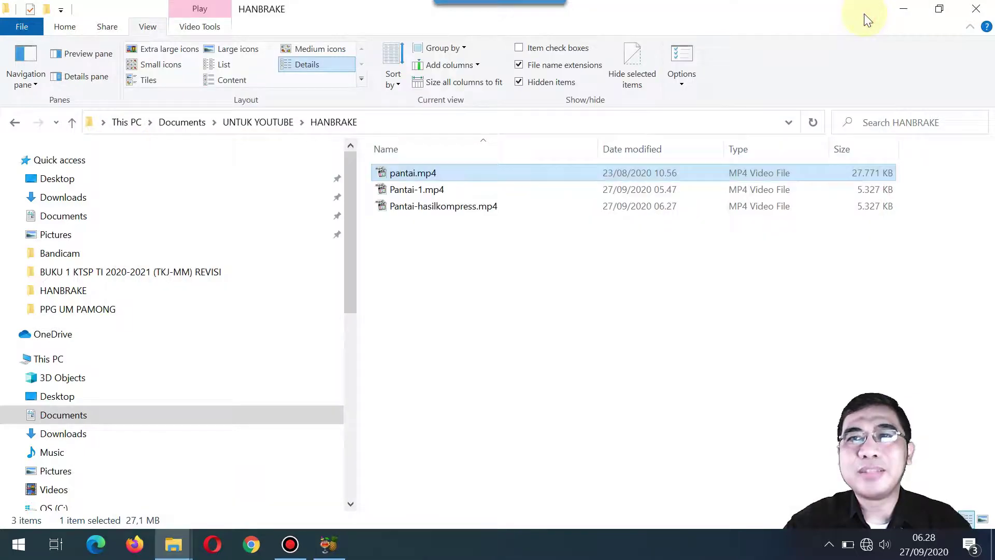
left_click(441, 210)
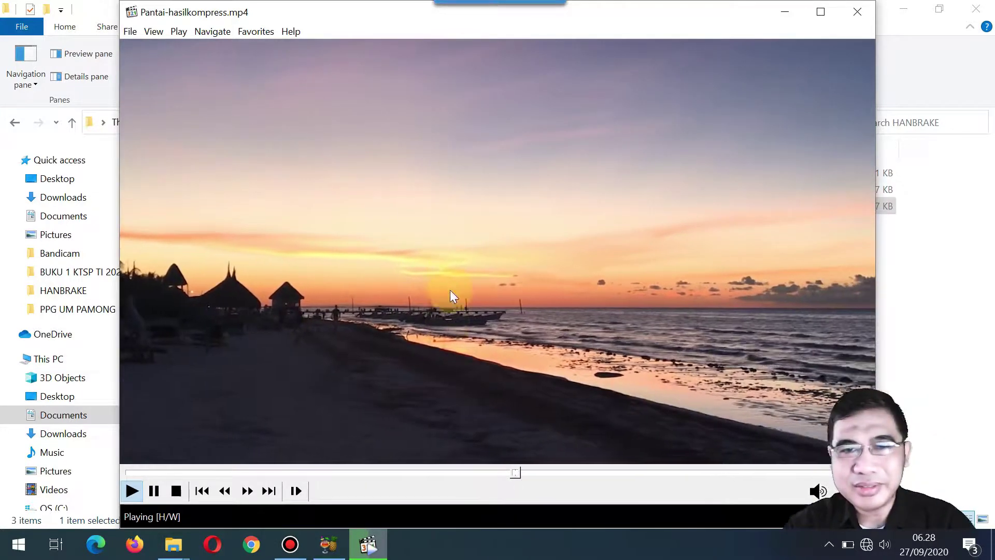
left_click(857, 11)
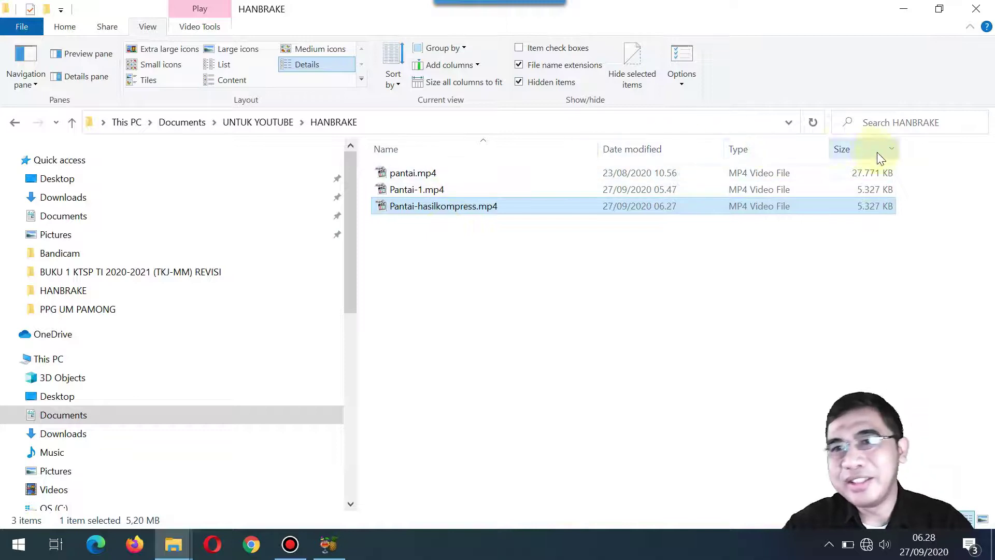
- Review the original video's file size against the compressed copy's once more
left_click(416, 175)
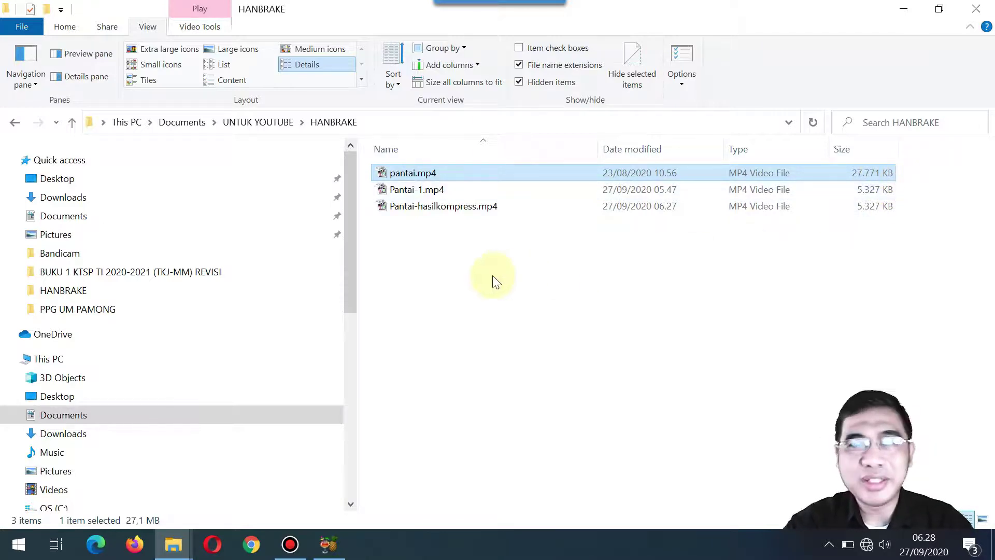
left_click(458, 213)
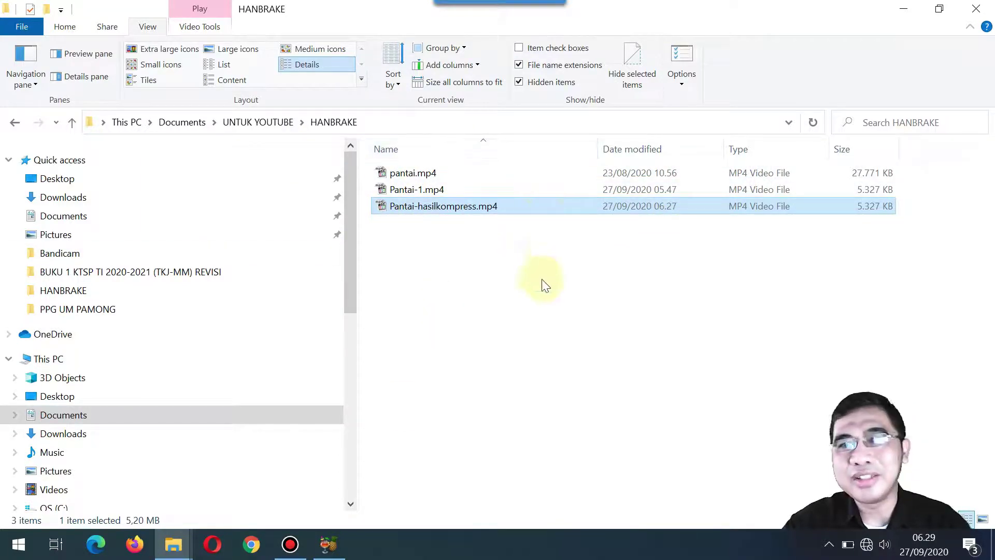
left_click(406, 174)
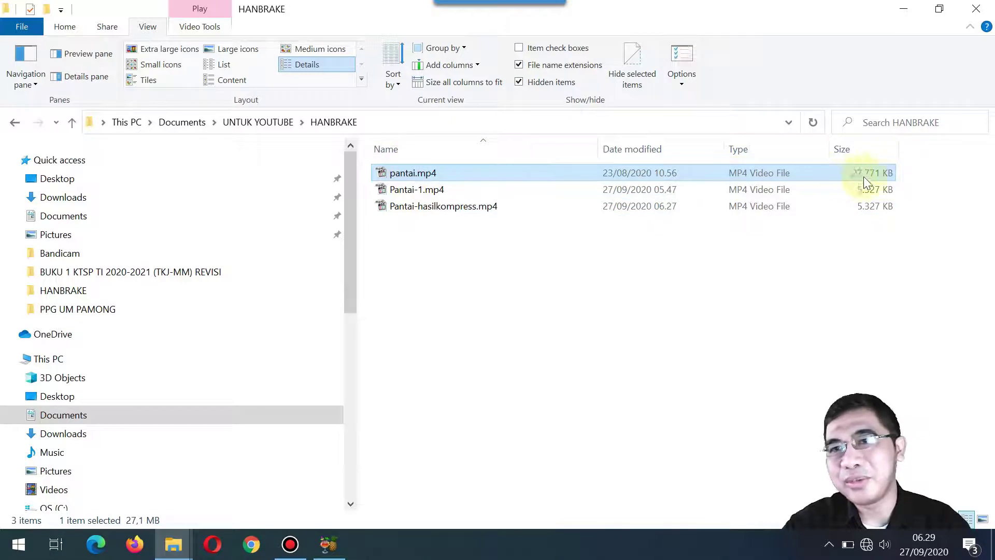
left_click(448, 212)
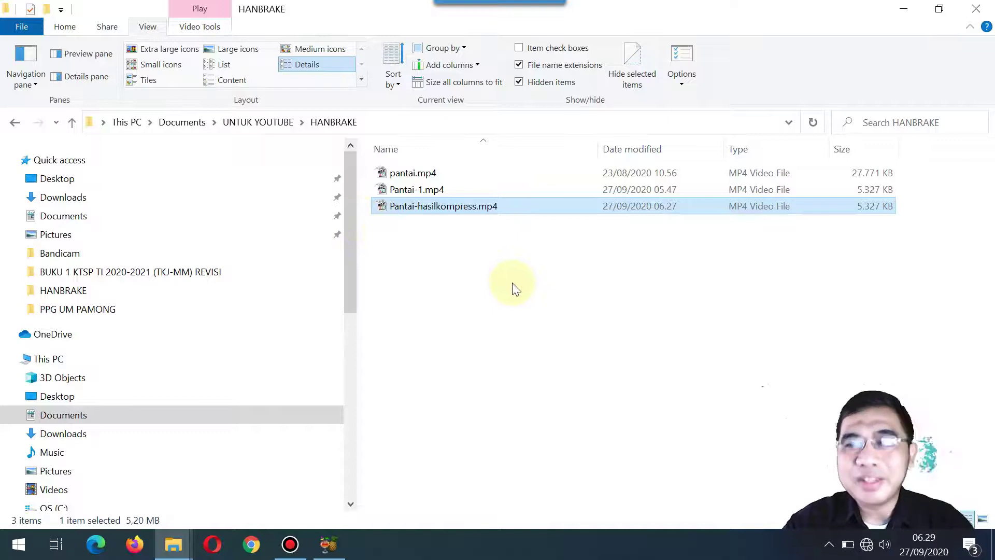
- Minimize File Explorer to return to HandBrake, and shift its window slightly across the desktop
left_click(902, 11)
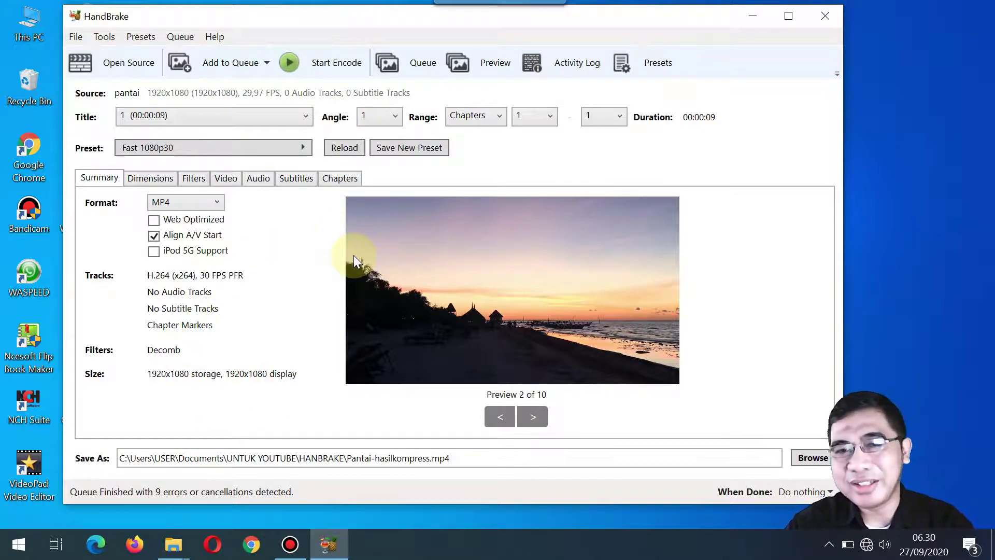
left_click_drag(272, 12, 310, 14)
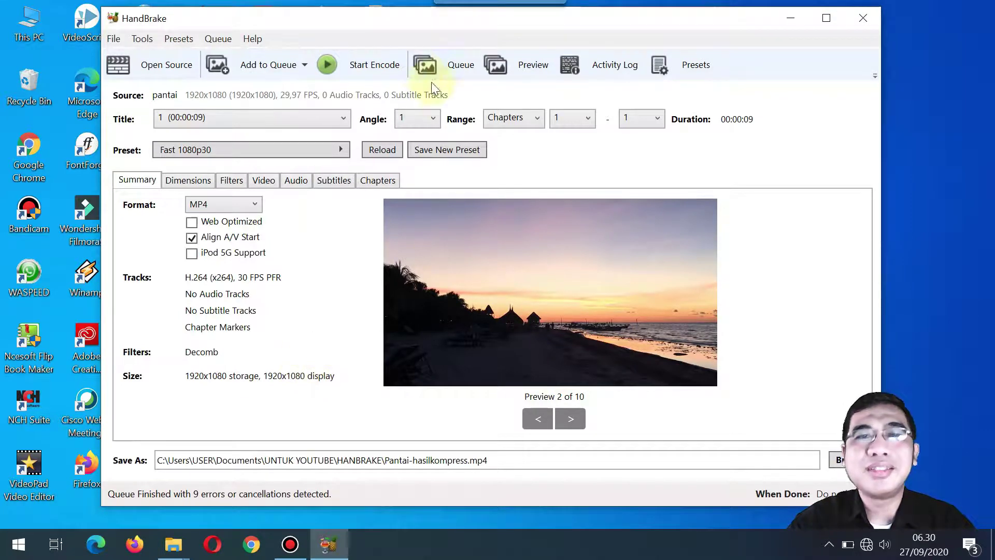
left_click_drag(277, 21, 270, 18)
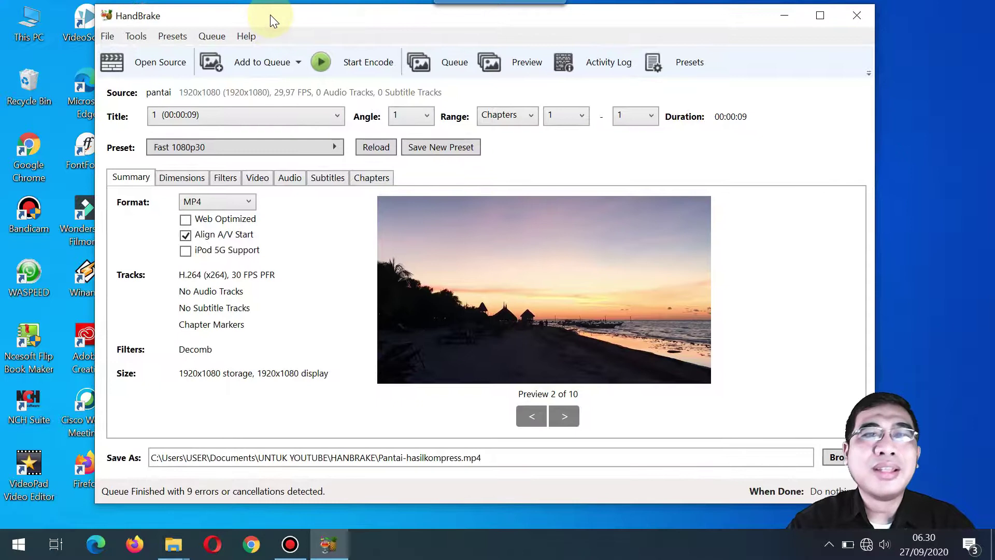